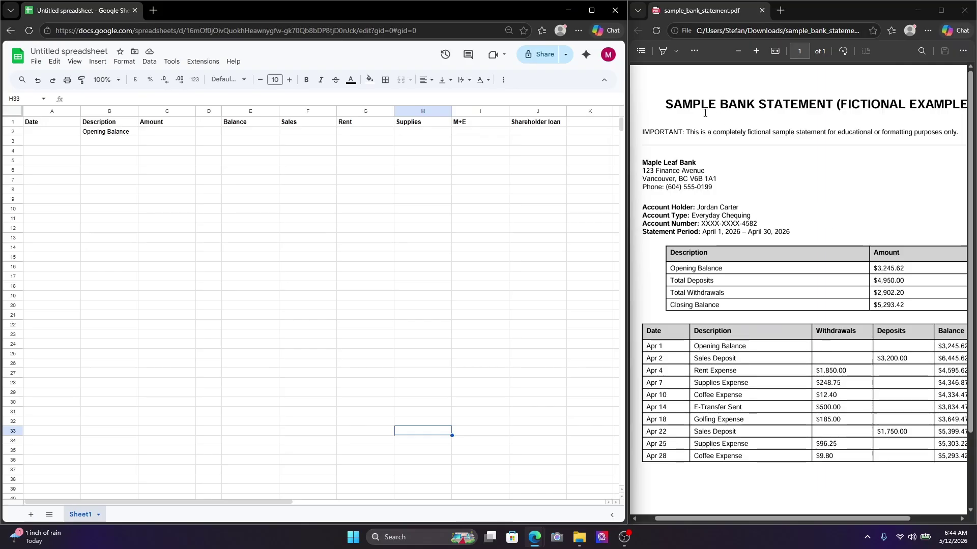
Step: Examine the bank statement's title and its summary of opening balance, deposits, withdrawals and closing balance
drag(673, 105, 839, 105)
click(827, 187)
click(697, 526)
mouse_move(738, 519)
mouse_down()
mouse_move(759, 512)
mouse_move(741, 514)
mouse_up()
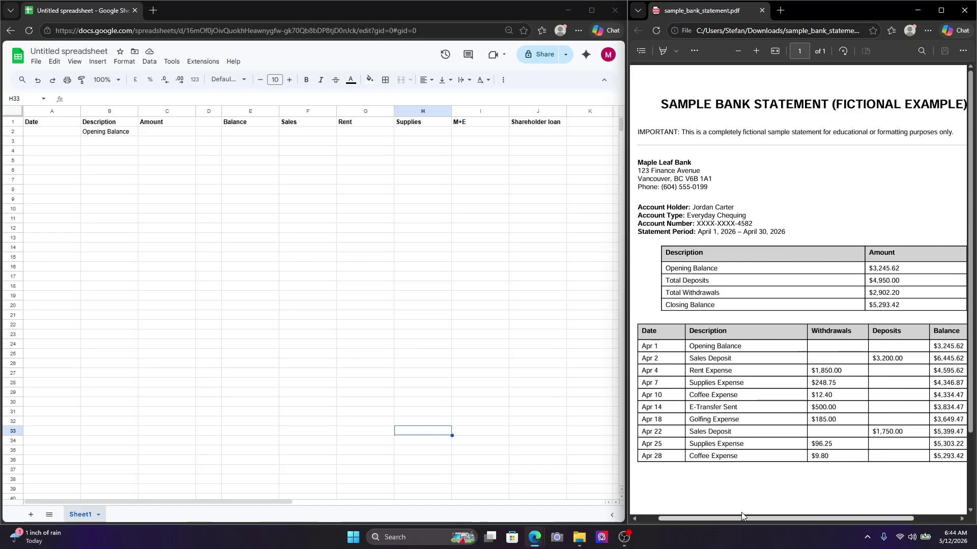
drag(671, 268, 894, 270)
drag(679, 306, 901, 308)
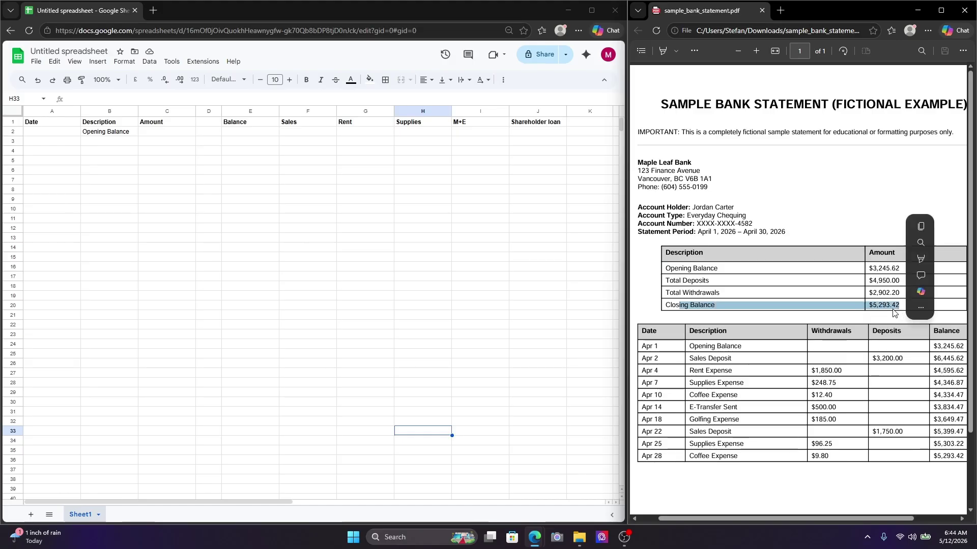
drag(666, 281, 704, 289)
click(773, 301)
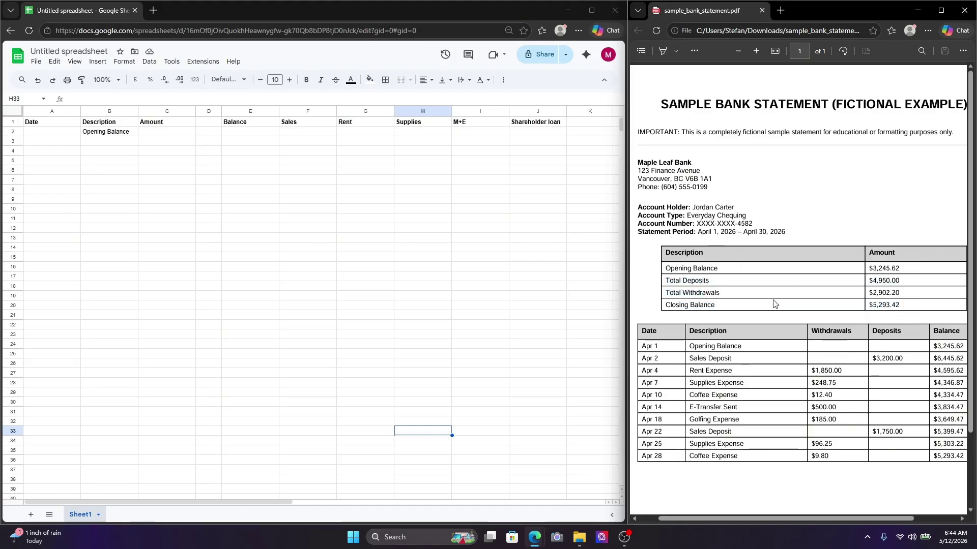
drag(900, 270, 868, 270)
click(903, 305)
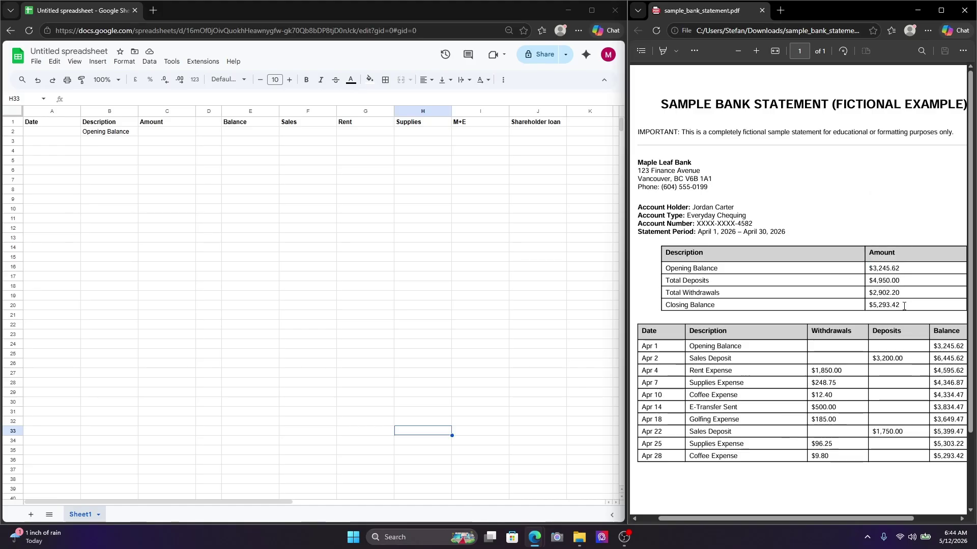
drag(907, 305, 868, 305)
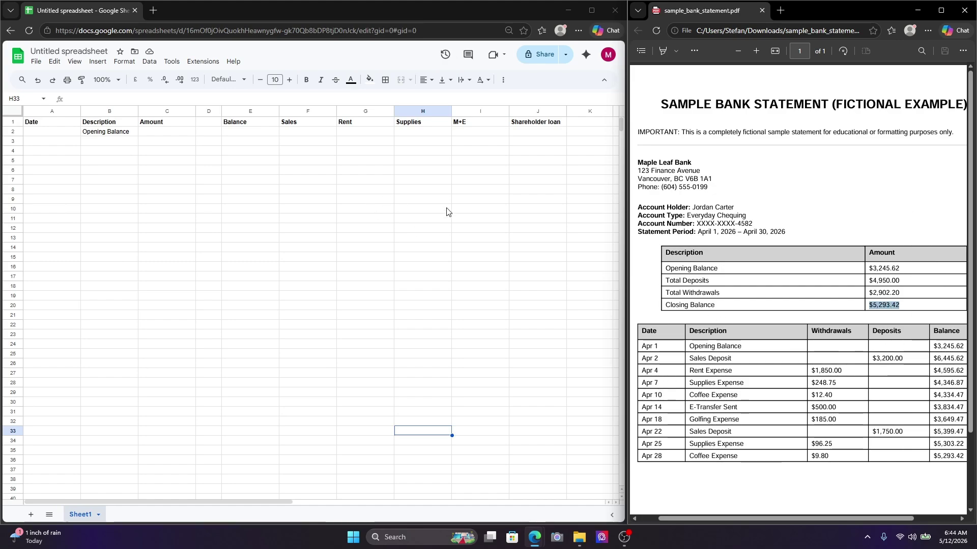
Step: Review the spreadsheet's Date, Description, Amount, Balance and Sales column headings in row 1
click(55, 123)
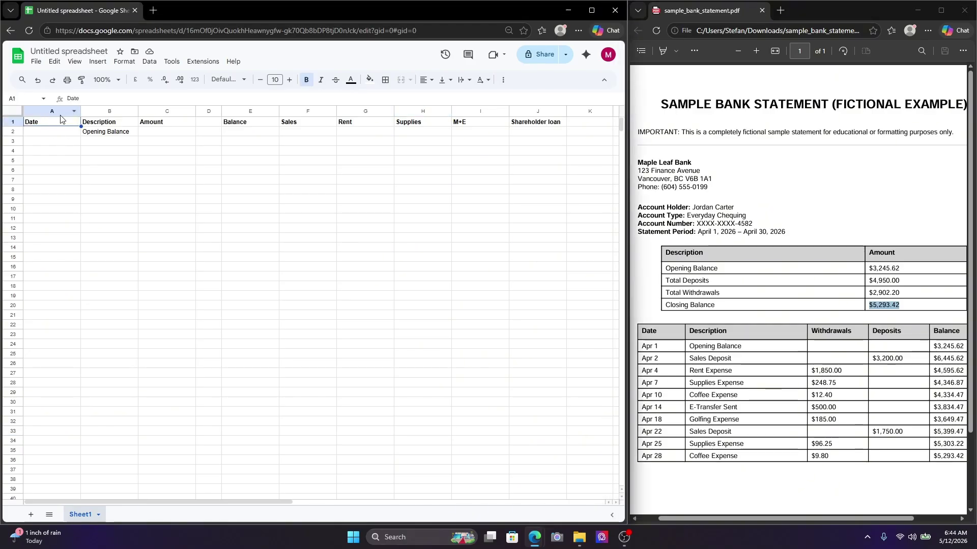
click(109, 125)
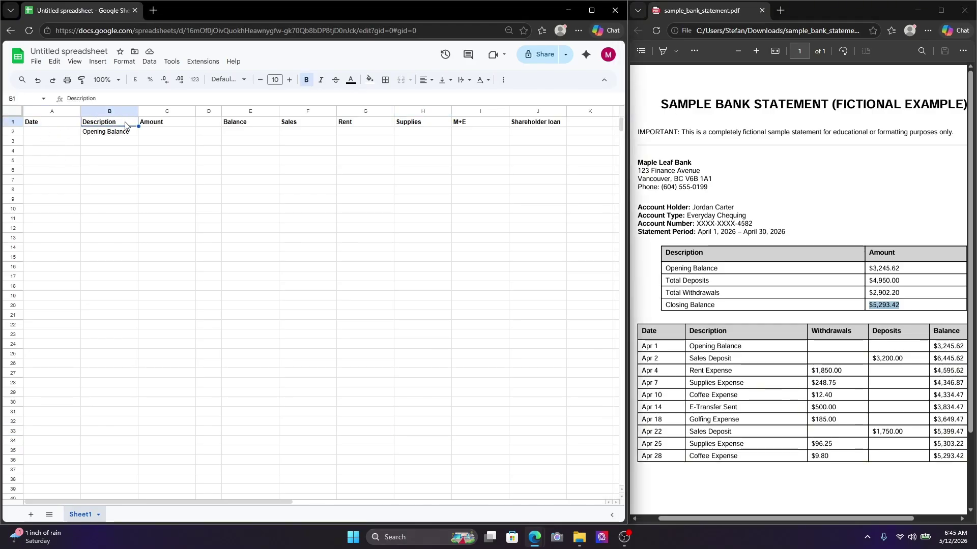
click(169, 125)
click(248, 124)
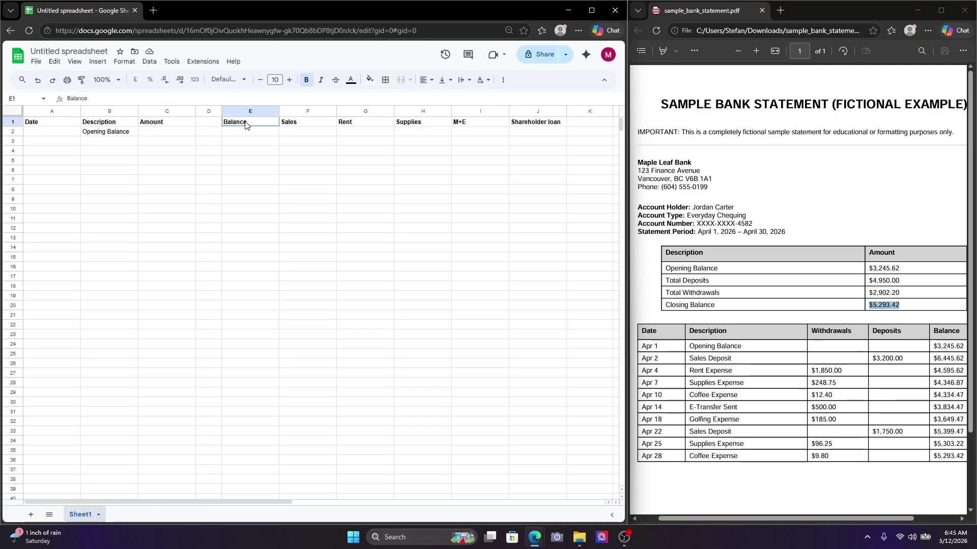
click(299, 126)
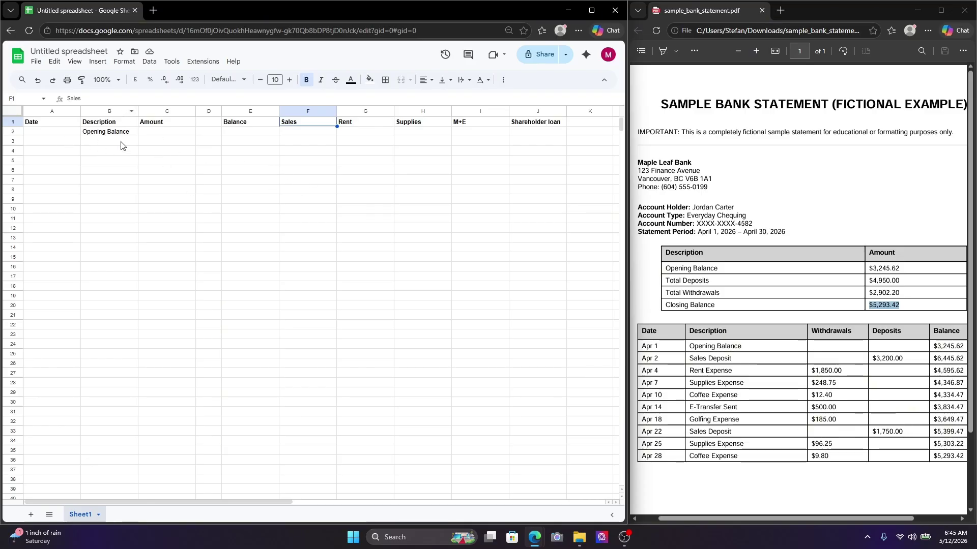
Step: Copy the opening balance of $3,245.62 from the bank statement into the Amount cell C2
click(909, 271)
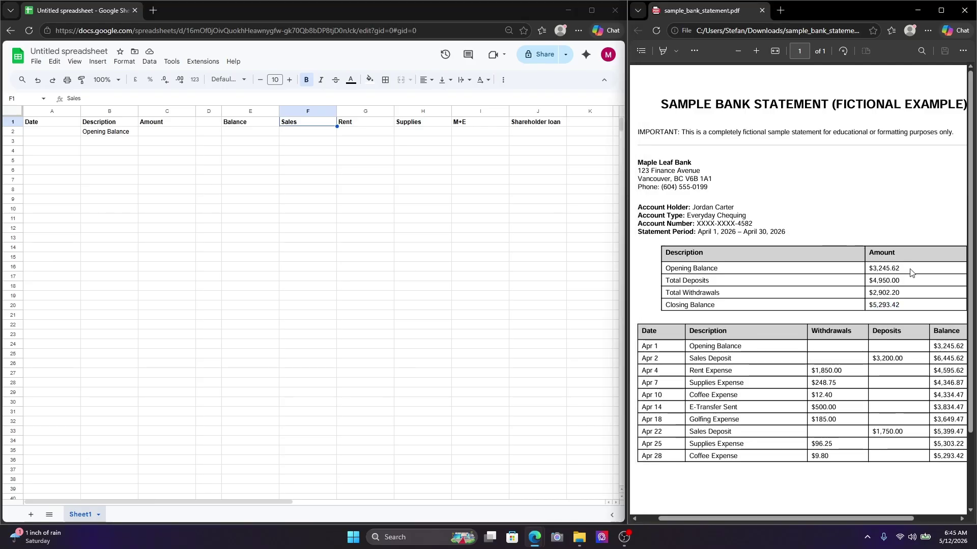
drag(867, 268, 899, 270)
key(ctrl+c)
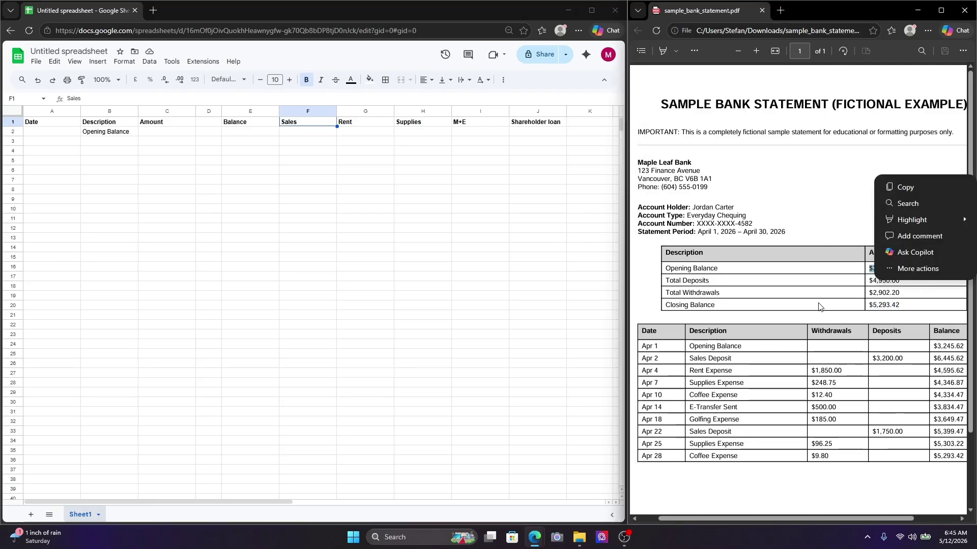
click(241, 200)
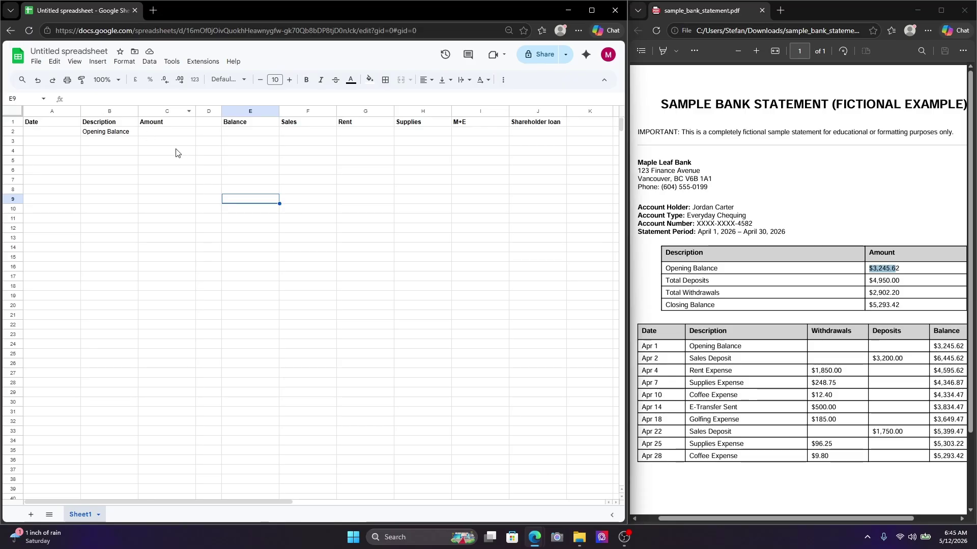
click(168, 132)
key(ctrl+v)
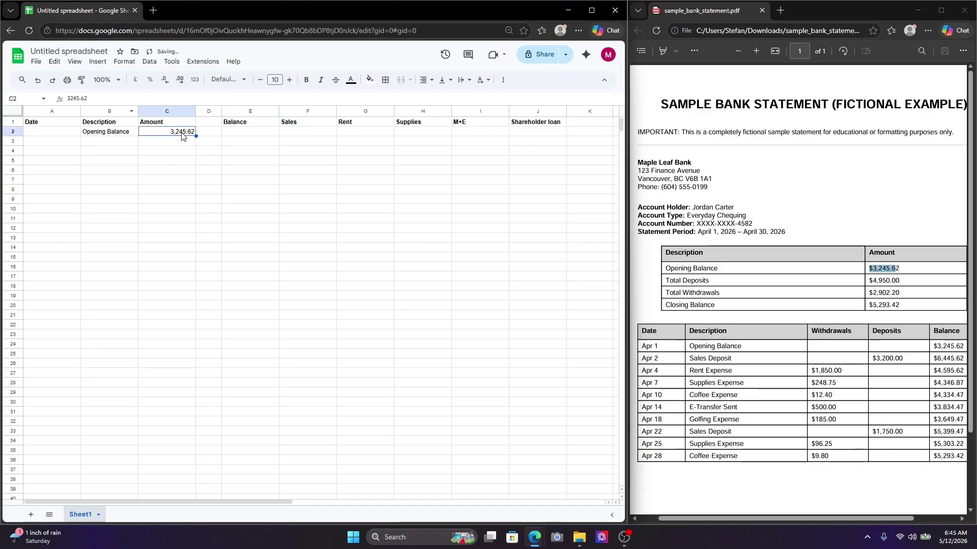
Step: Enter the formula =C2 in the Balance cell E2 of the Opening Balance row
click(257, 132)
text(=C2)
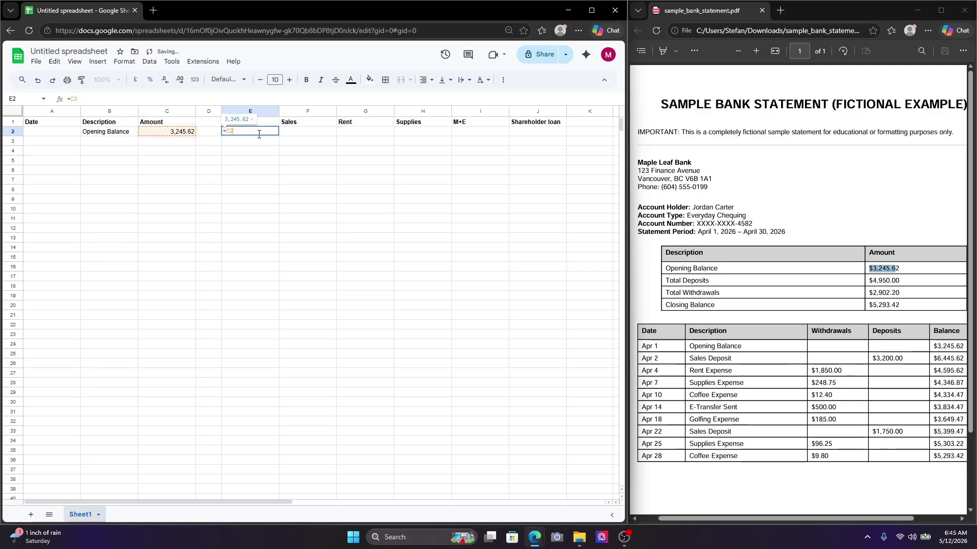
key(ctrl+Return)
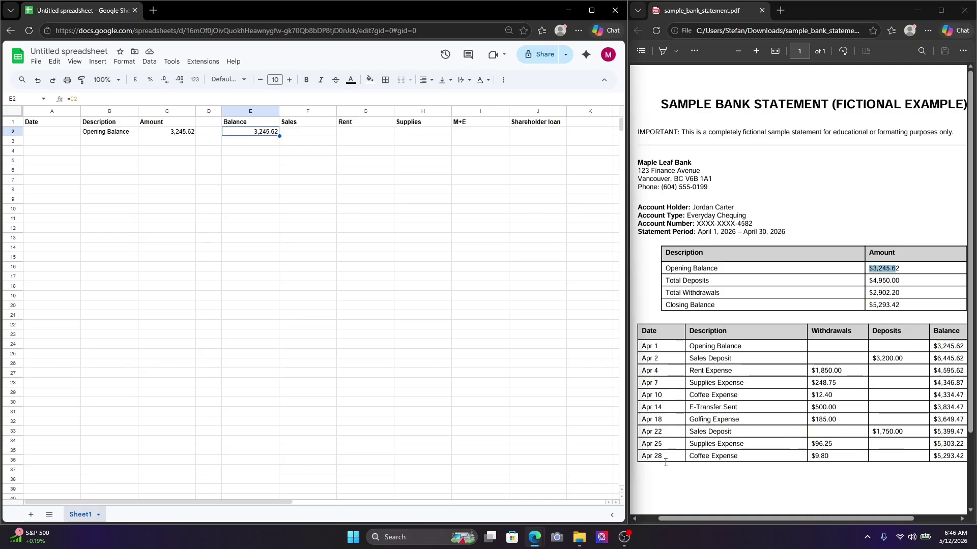
Step: Redo the transaction dates in A3:A11 as April 2, 4, 7, 10, 14, 18, 22, 25 and 28, 2026
click(55, 83)
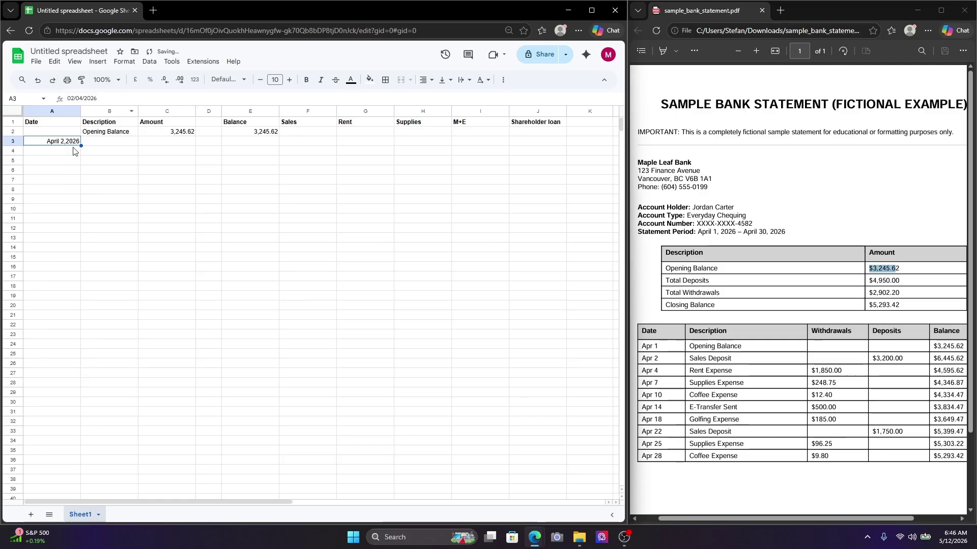
click(53, 80)
click(52, 80)
click(52, 80)
click(52, 80)
click(52, 80)
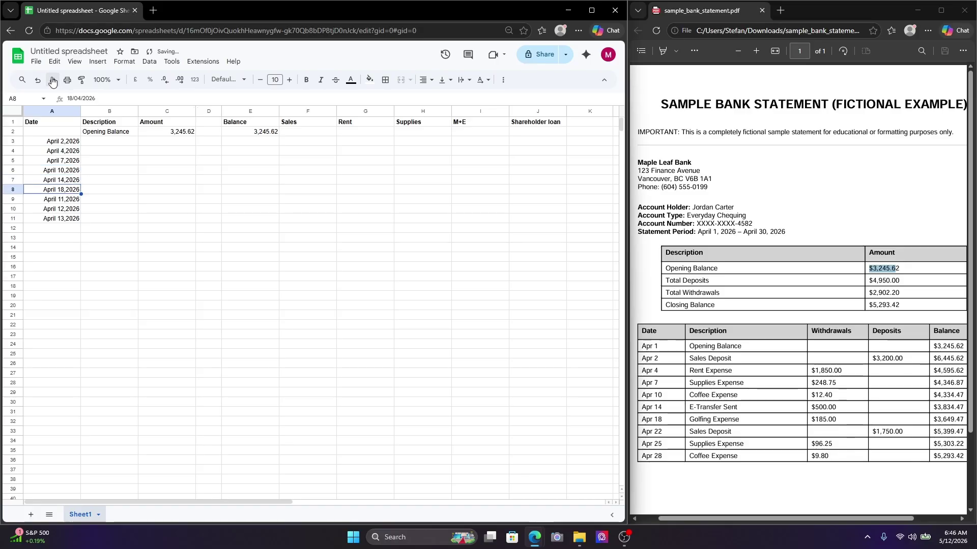
click(52, 79)
click(52, 79)
click(52, 80)
click(52, 80)
click(52, 80)
click(39, 81)
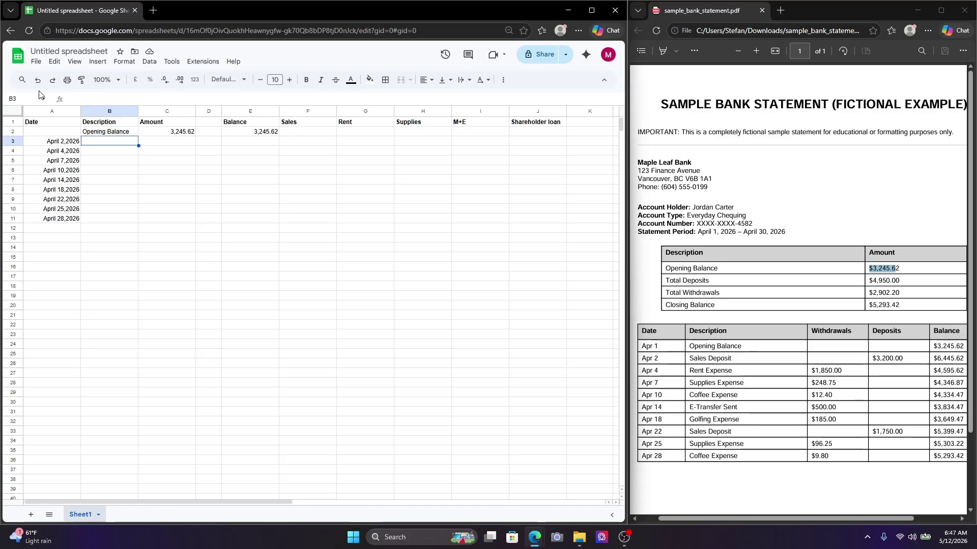
Step: Enter Sales Deposit in B3 and 3,200.00 in C3 for the April 2 transaction
text(Sales Deposit)
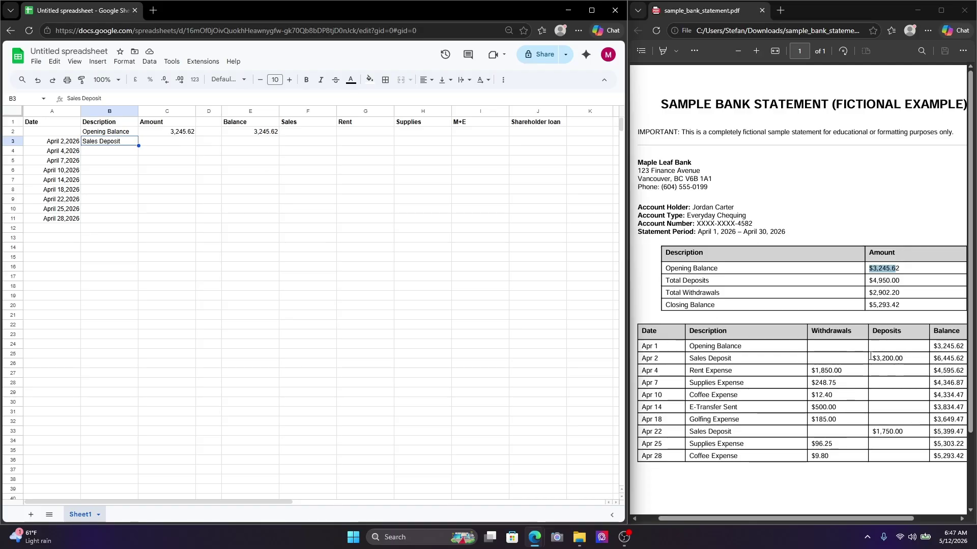
key(Tab)
text(3,200.00)
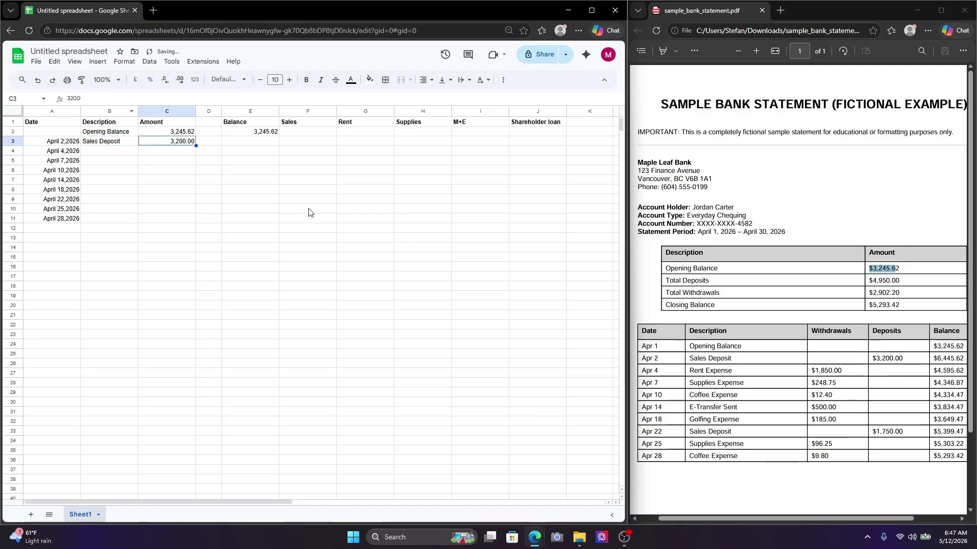
Step: Redo the running-balance formula =E2+C3 in E3 and inspect the cells it references
click(52, 80)
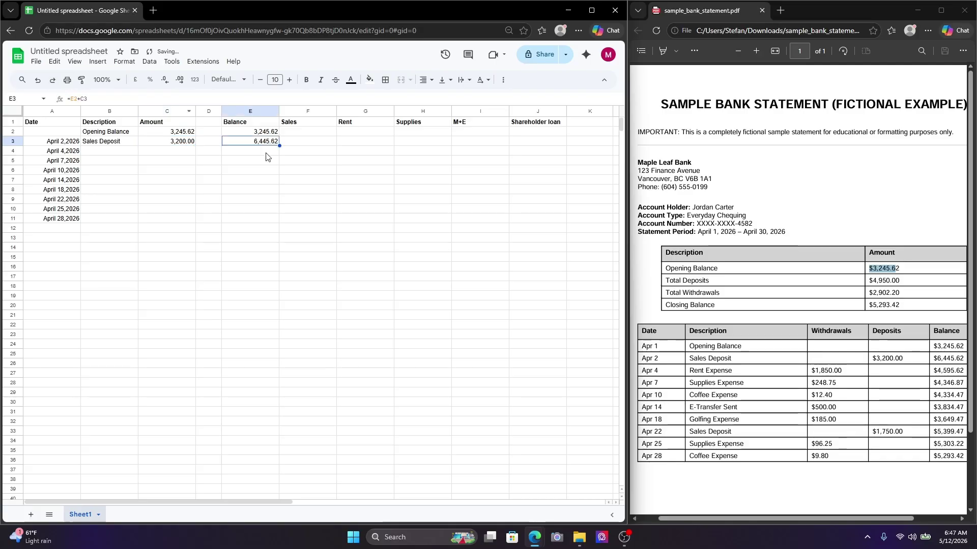
double_click(261, 142)
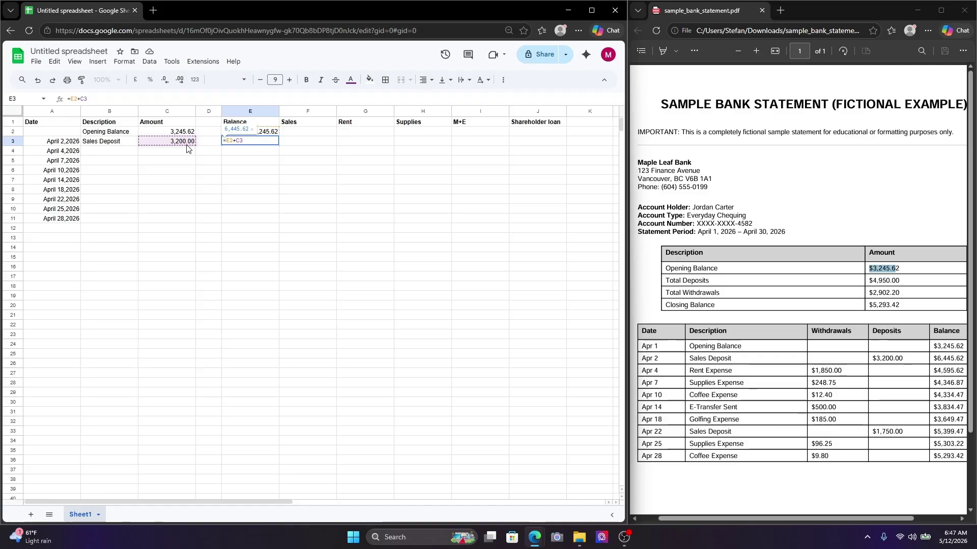
key(Return)
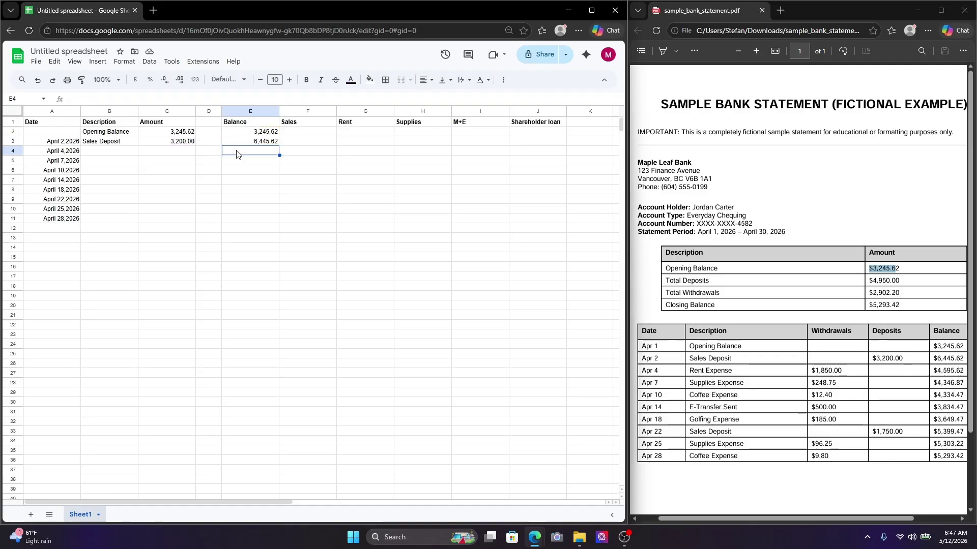
Step: Fill the running-balance formula from E3 down the Balance column and compare the April 2 balance with the statement
click(273, 141)
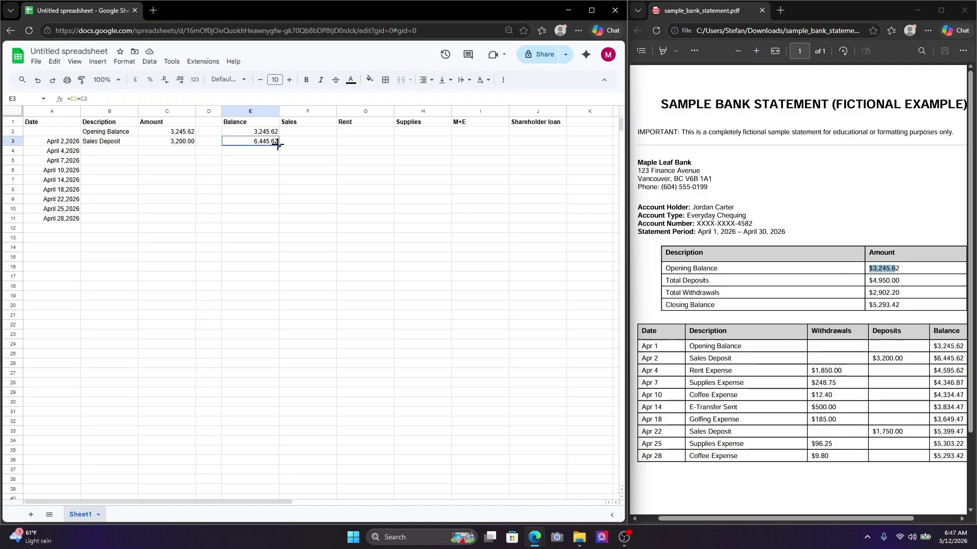
double_click(278, 146)
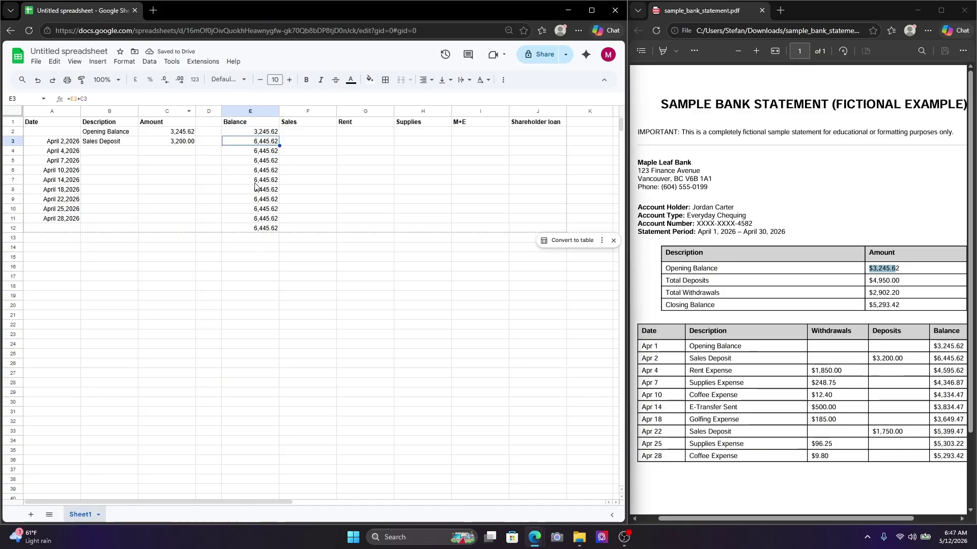
drag(934, 359, 961, 362)
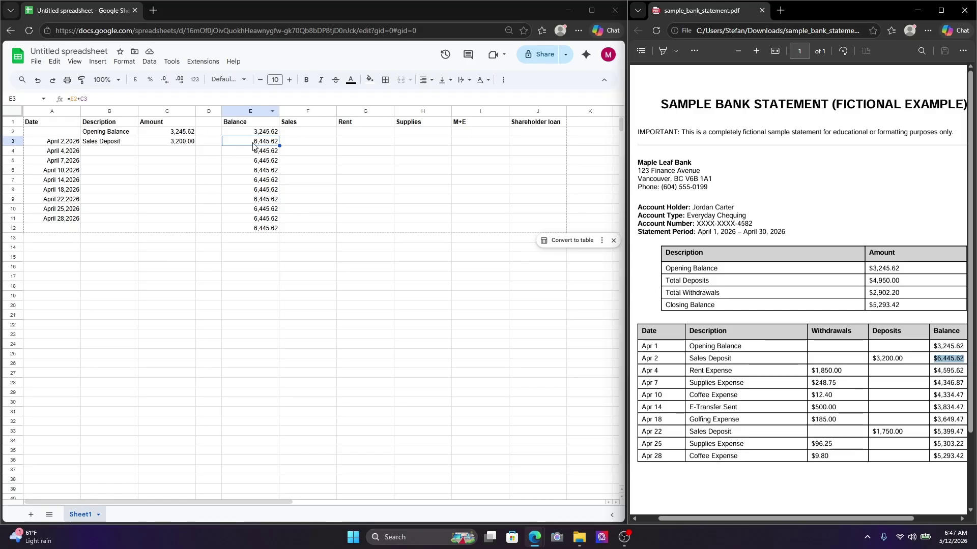
Step: Enter the formula =-C3 in the Sales cell F3 to allocate the April 2 deposit
click(305, 146)
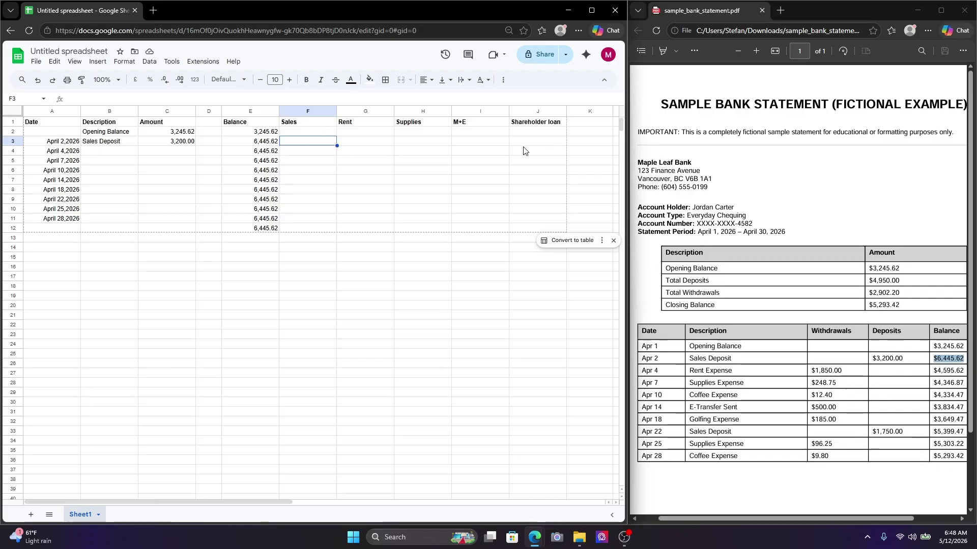
text(=-C3)
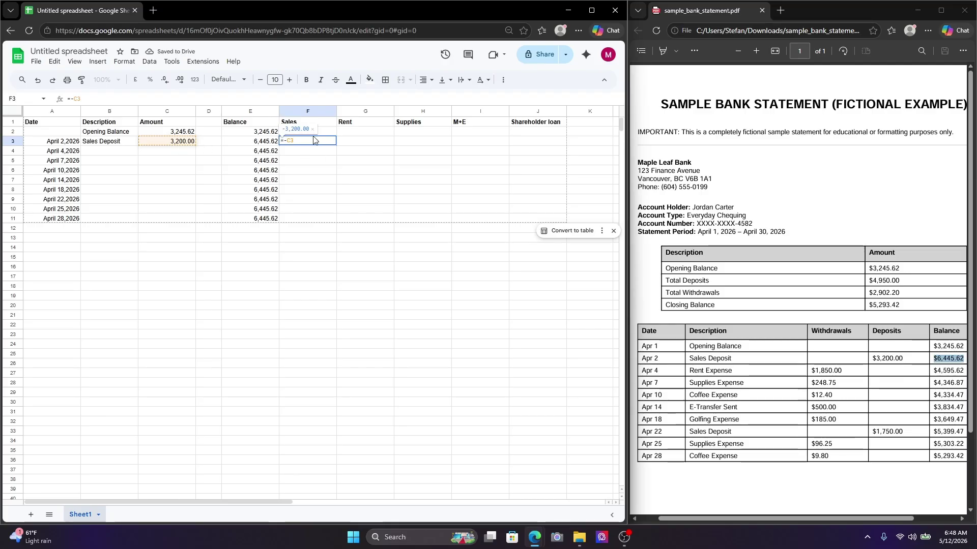
key(ctrl+Return)
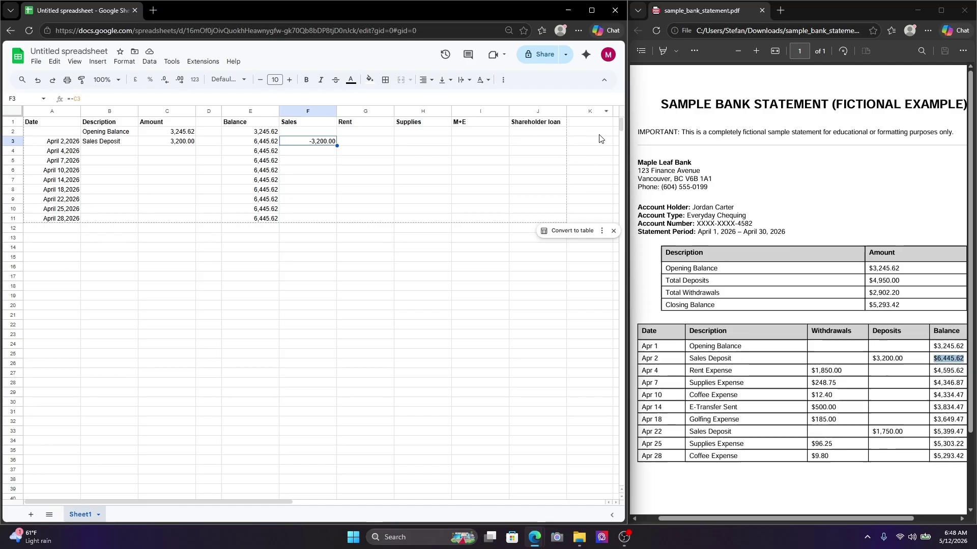
Step: Redo the Check heading in K1 and the formula =C3+SUM(F3:J3) in K3, and inspect its references
click(52, 80)
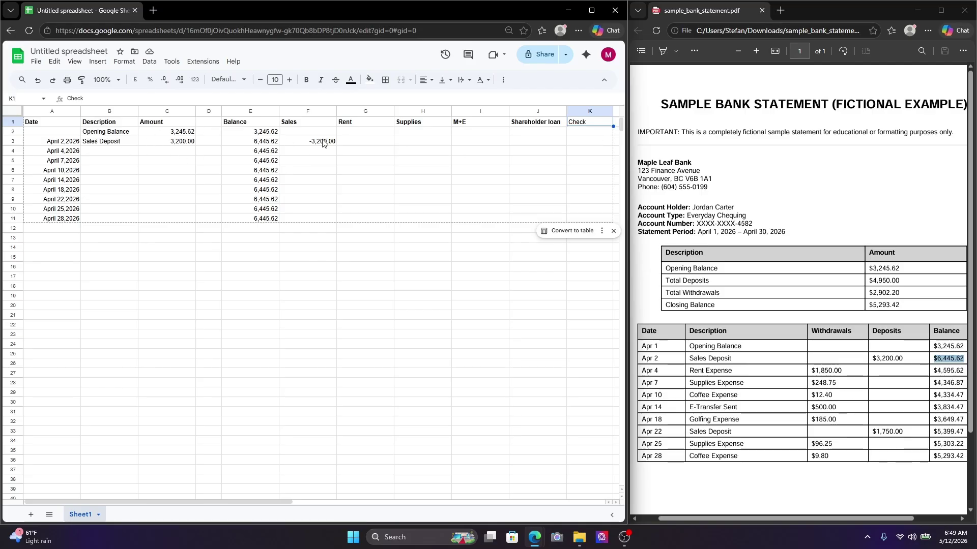
click(52, 80)
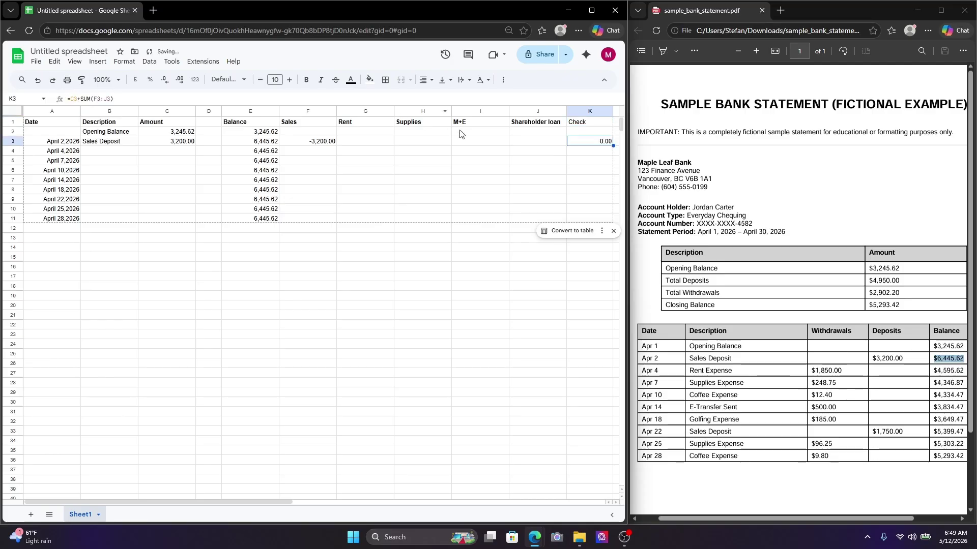
double_click(586, 143)
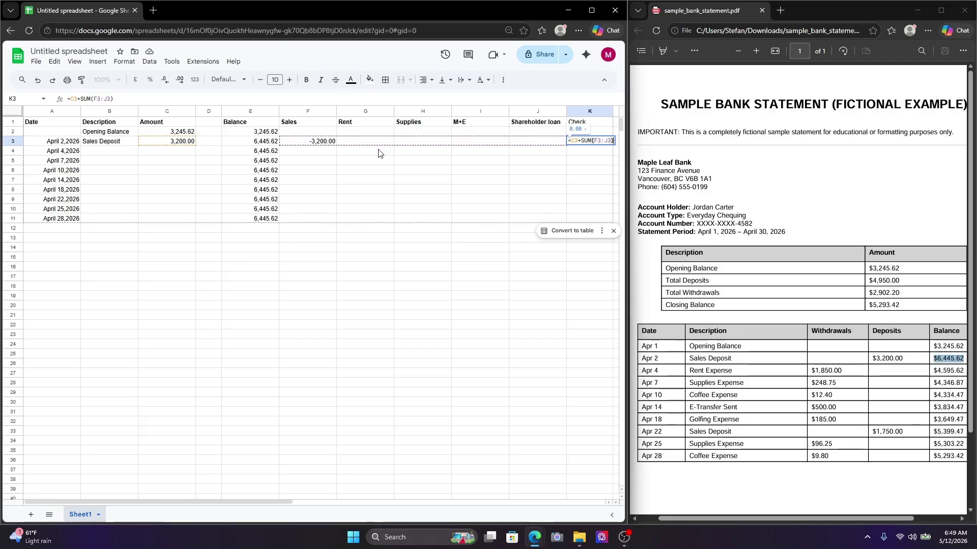
key(Return)
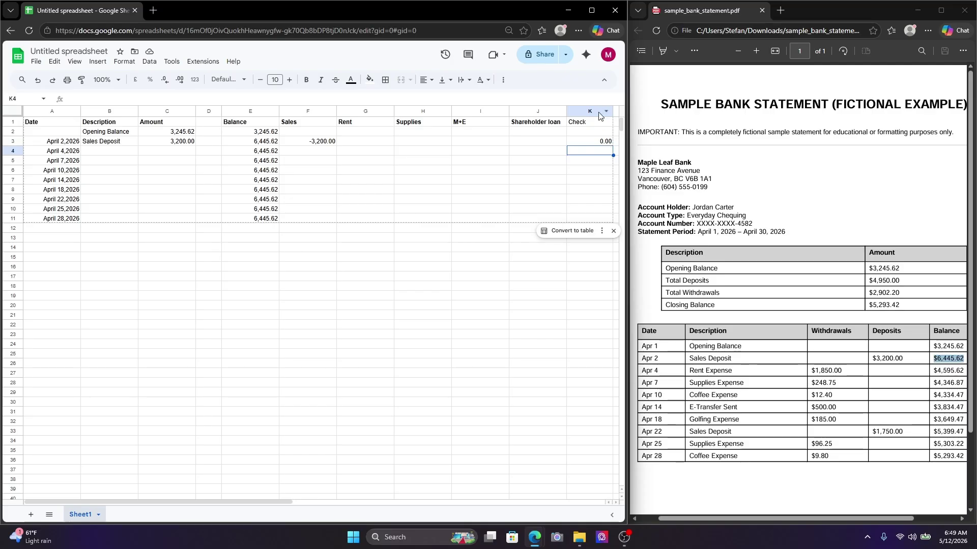
Step: Redo the April 4 entries Rent Expense in B4 and =-1850 in C4, and inspect the running balance in E4
click(109, 150)
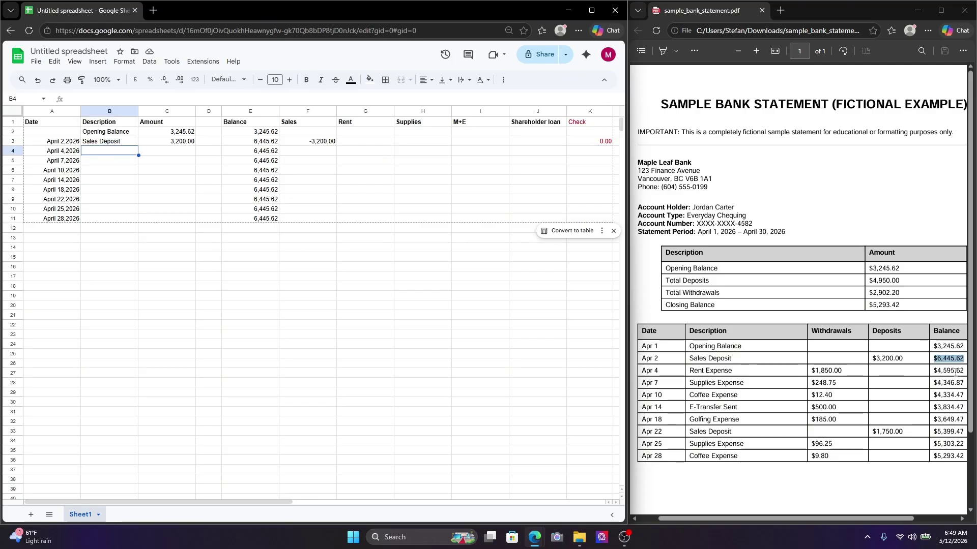
click(53, 80)
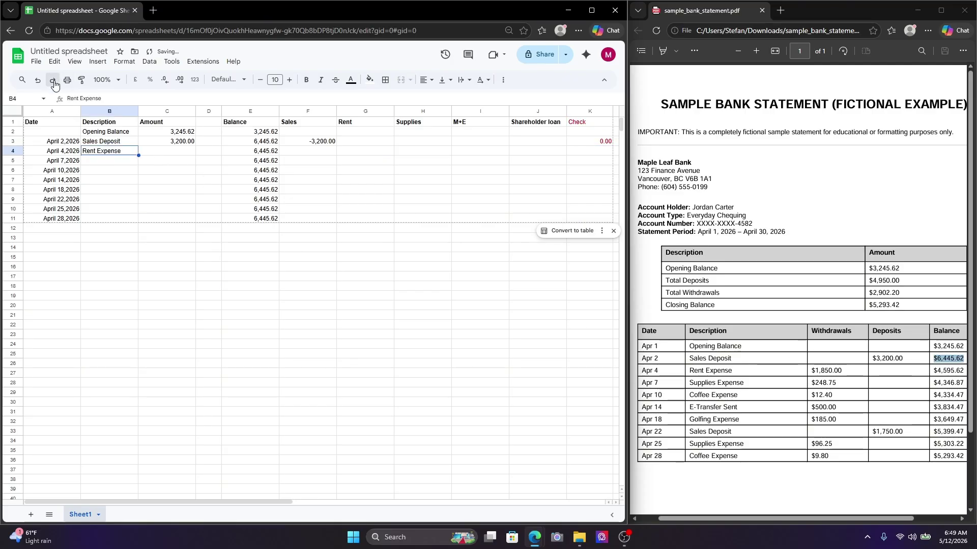
click(53, 80)
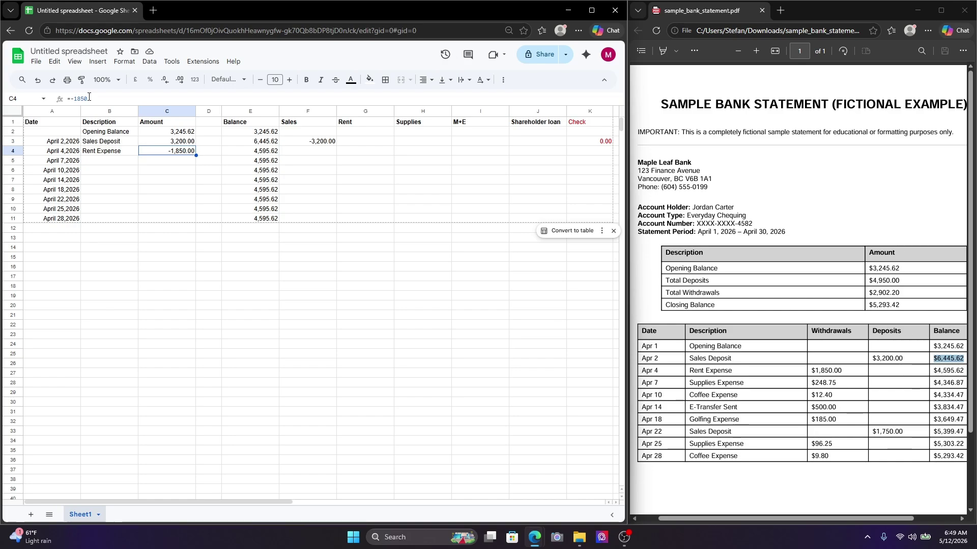
click(264, 153)
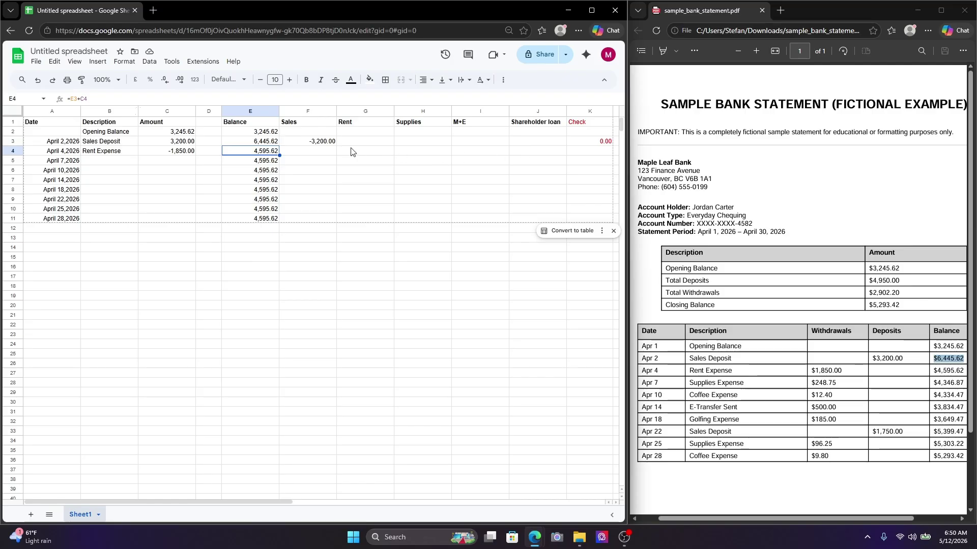
Step: Redo the formula =-C4 in the Rent cell G4 and the fill of the Check formula from K3 down to K11
click(38, 80)
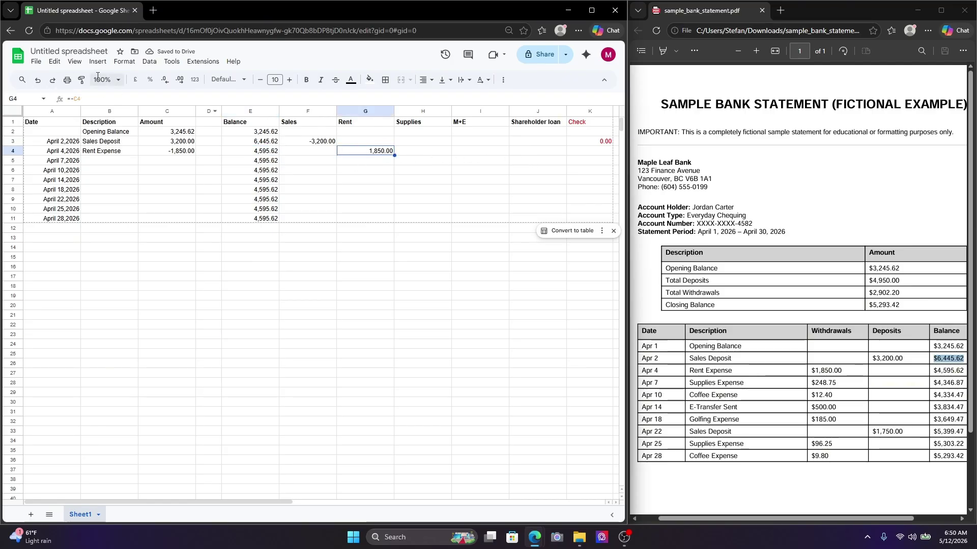
click(52, 80)
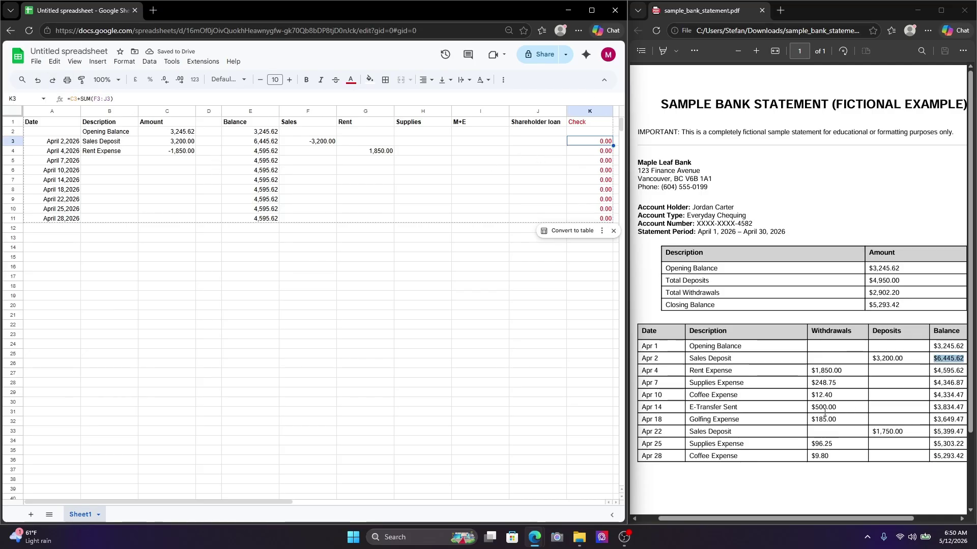
Step: Enter Supplies Expense in B5 for April 7, and redo =-248.75 in C5 and =-C5 in the Supplies cell H5
drag(689, 383, 741, 384)
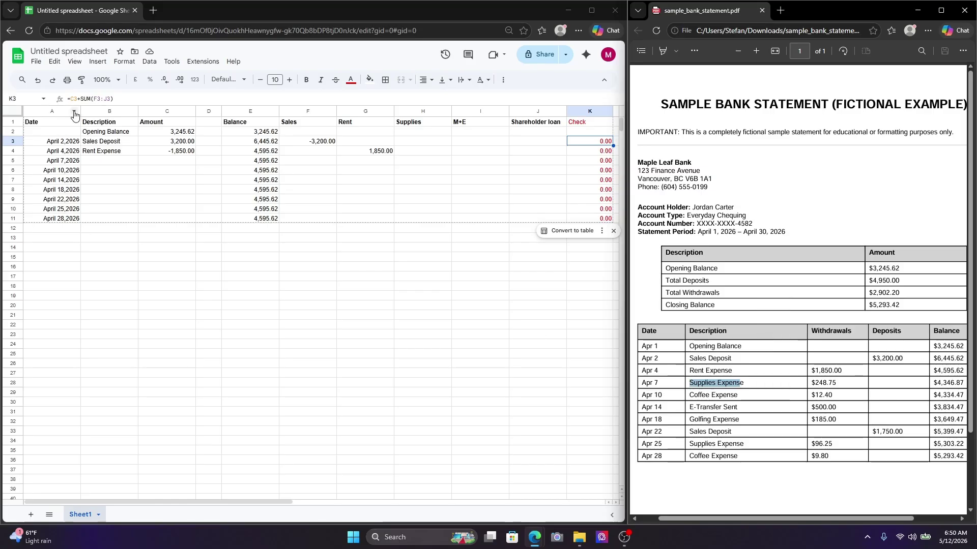
click(122, 160)
text(Supplies Expense)
drag(811, 382, 840, 383)
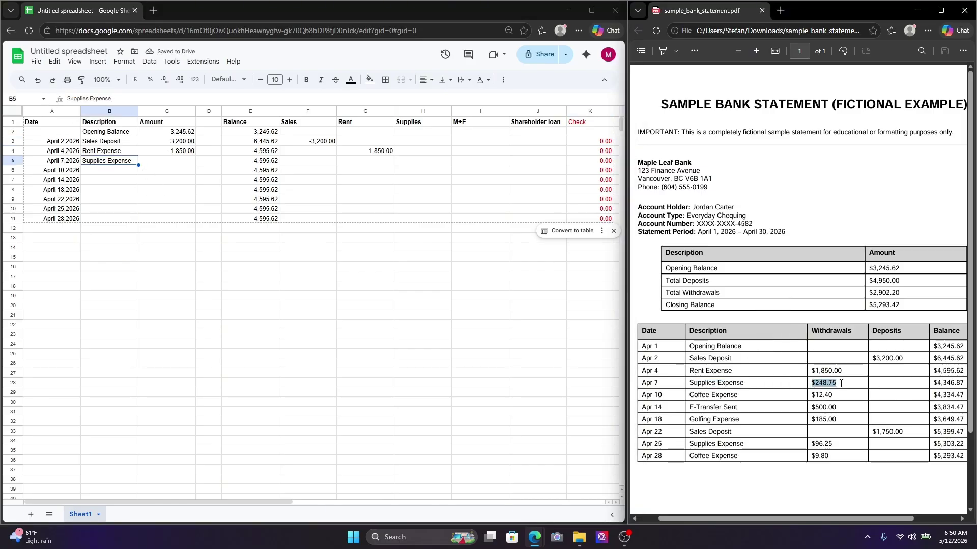
click(940, 398)
click(54, 80)
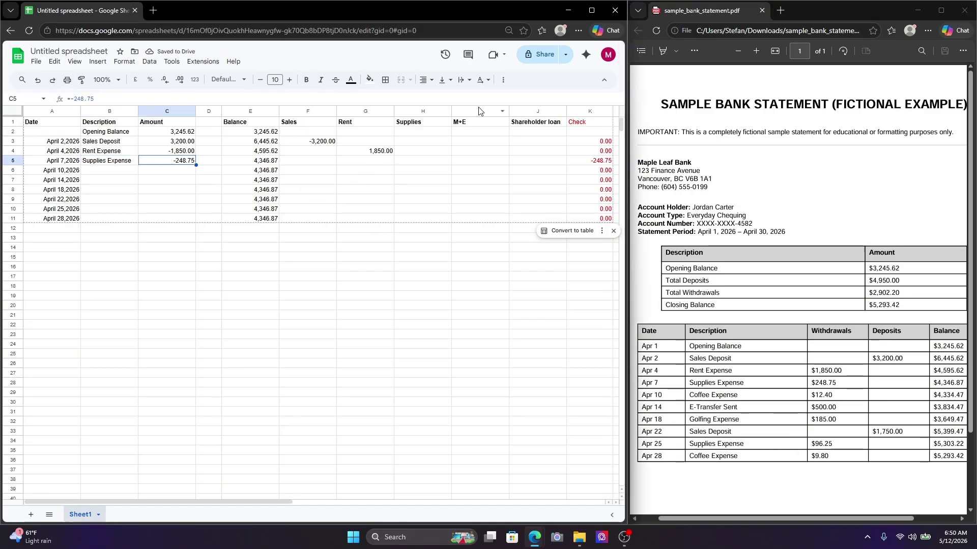
click(52, 80)
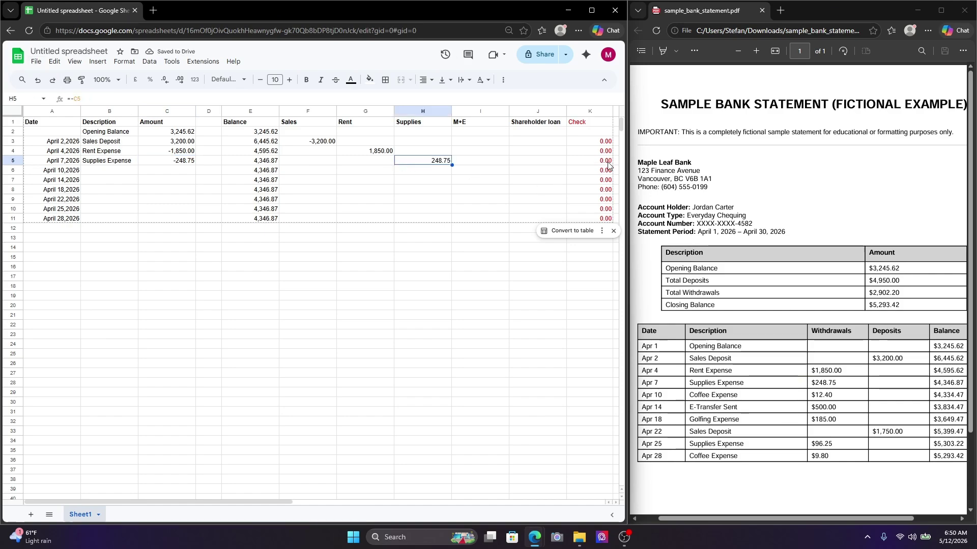
Step: Redo the April 10 transaction in row 6 with description Coffee Expense, amount =-12.4, and =-C6 under M+E
click(53, 80)
drag(739, 395, 705, 395)
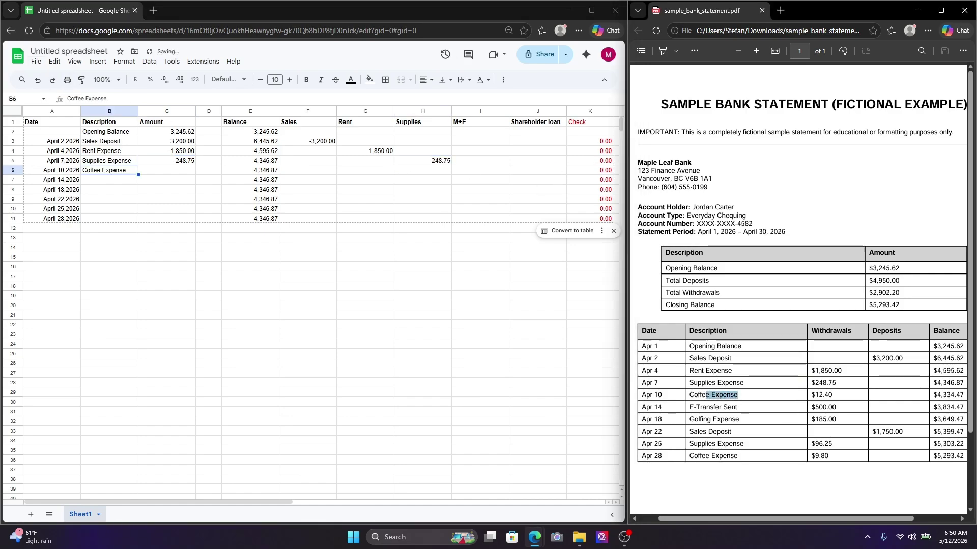
click(52, 80)
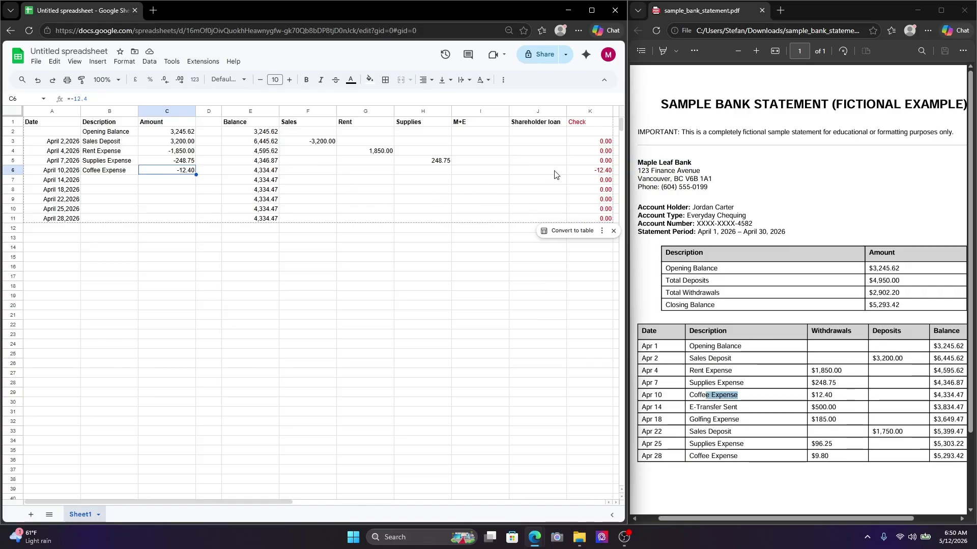
click(52, 80)
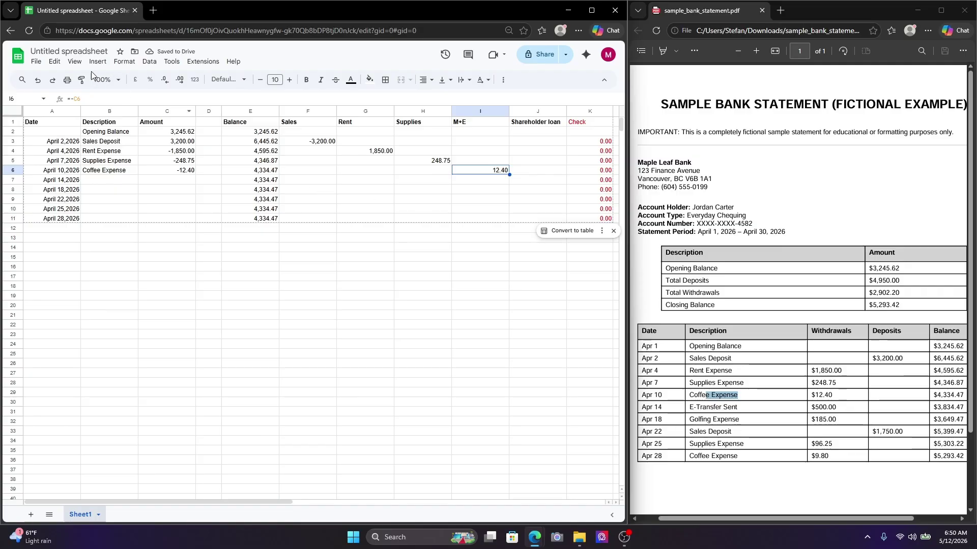
Step: Redo the April 14 transaction in row 7 with description E-transfer, amount =-500, and =-C7 under Shareholder loan
click(52, 80)
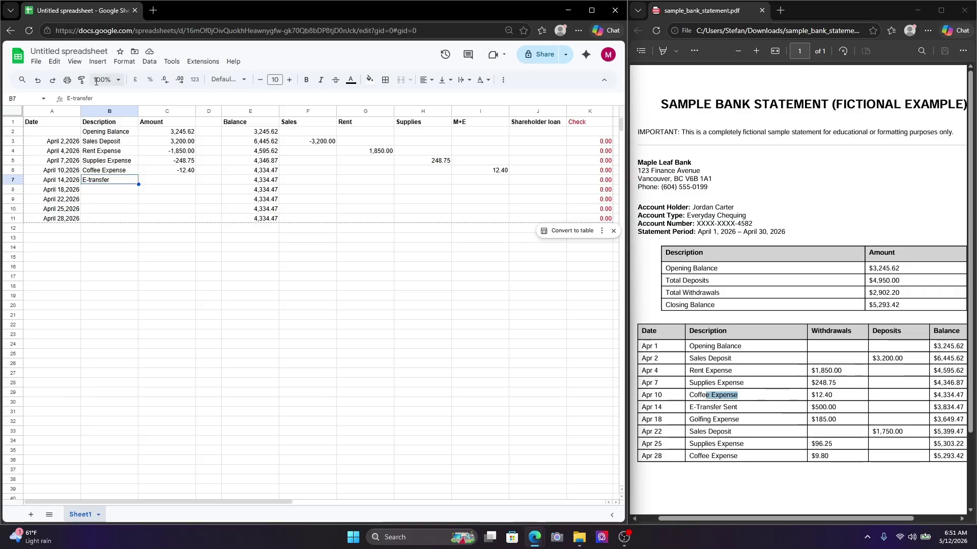
click(52, 80)
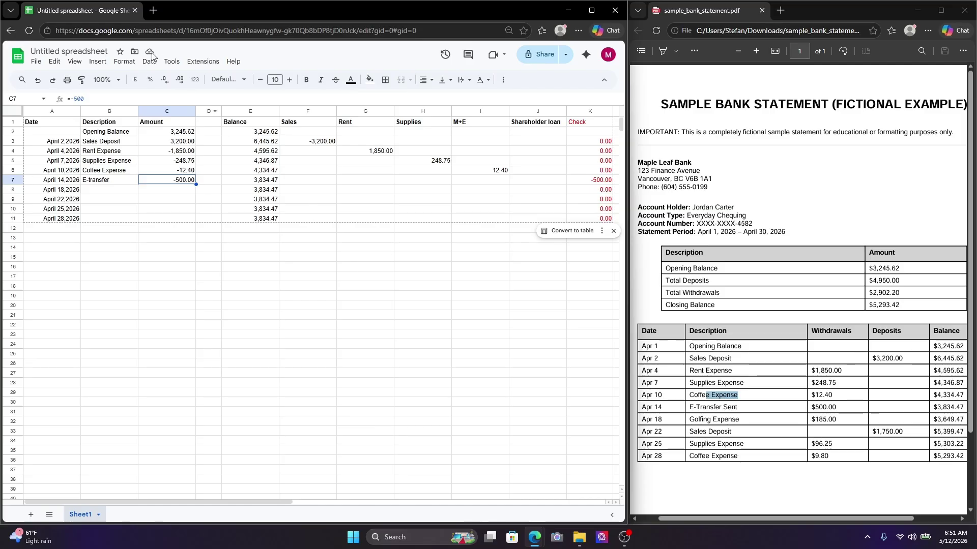
click(52, 81)
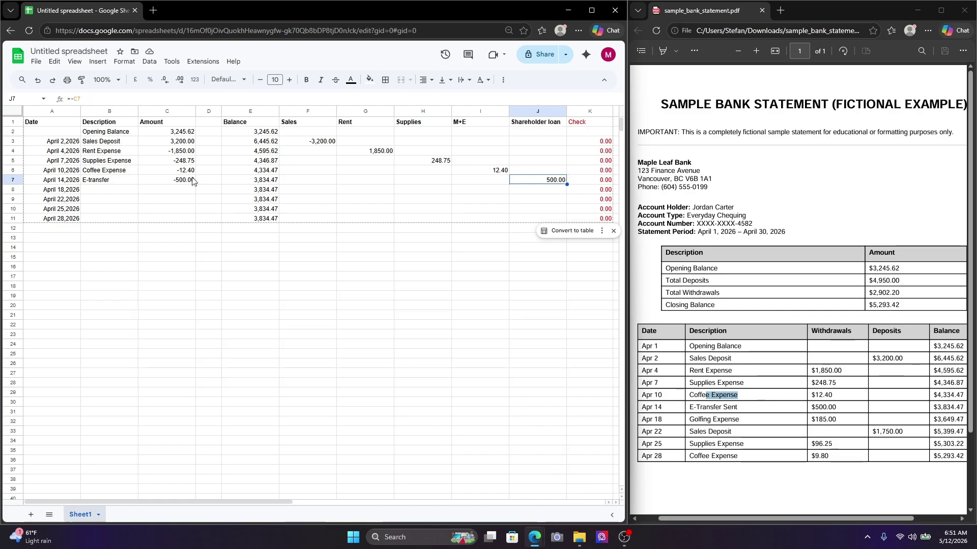
Step: Enter Golfing Expense in B8 for April 18, and redo =-185 in C8 and =-C8 in the Shareholder loan cell J8
click(131, 190)
text(Golfing Expense)
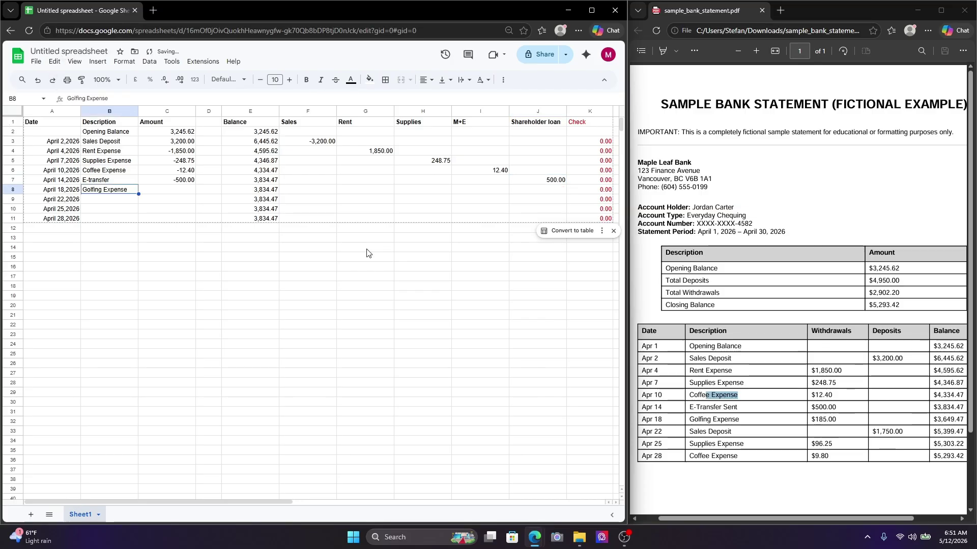
click(57, 82)
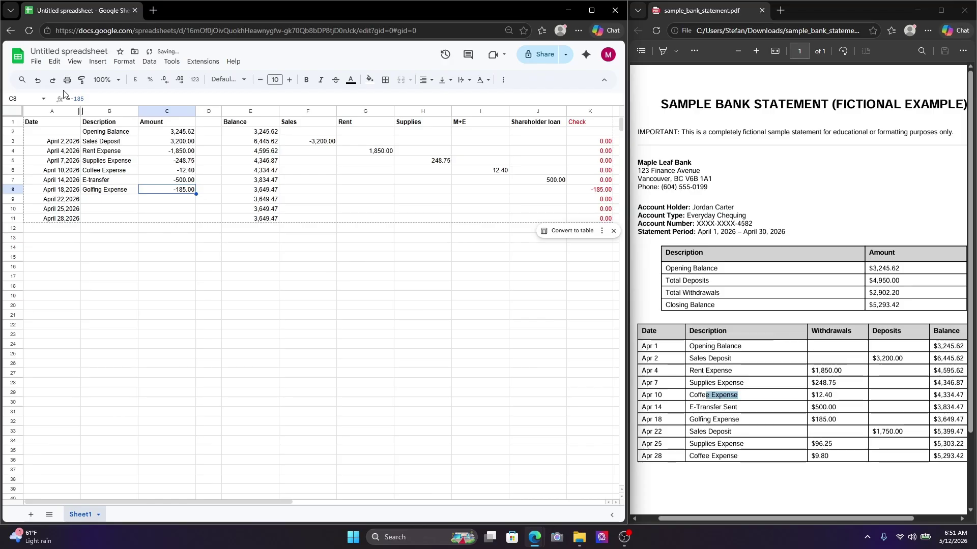
click(52, 80)
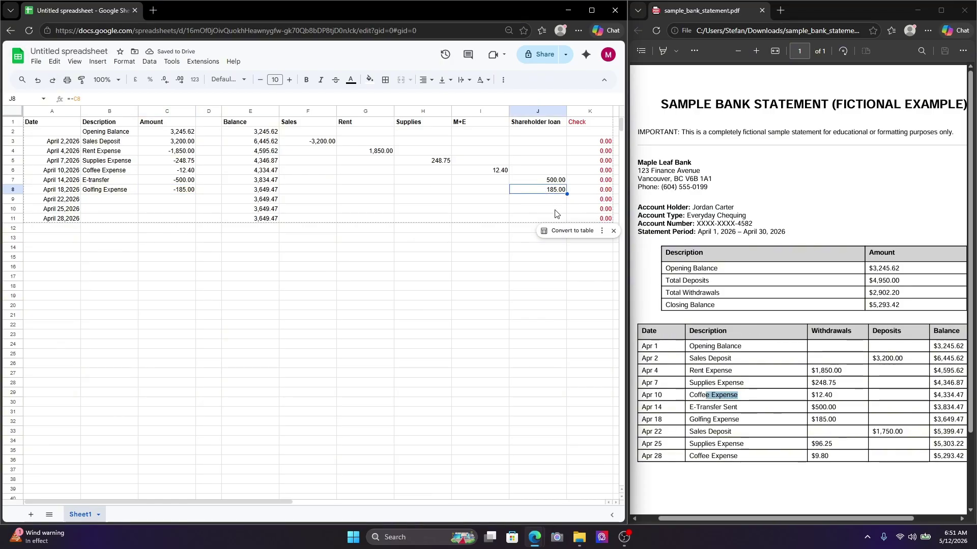
Step: Redo the April 22 Sales Deposit of 1750 in row 9 and =-C9 under Sales, comparing the balance with the statement and inspecting F9's reference
click(58, 86)
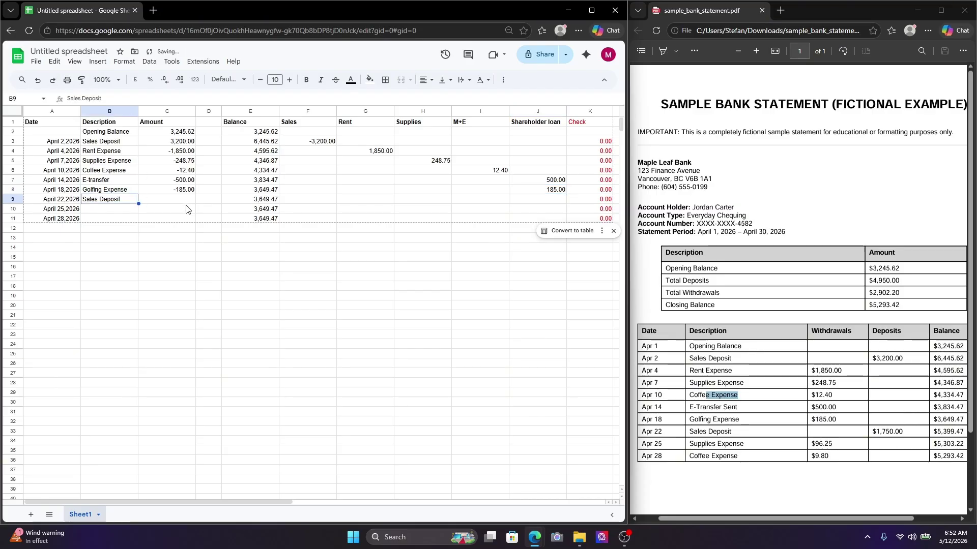
click(52, 80)
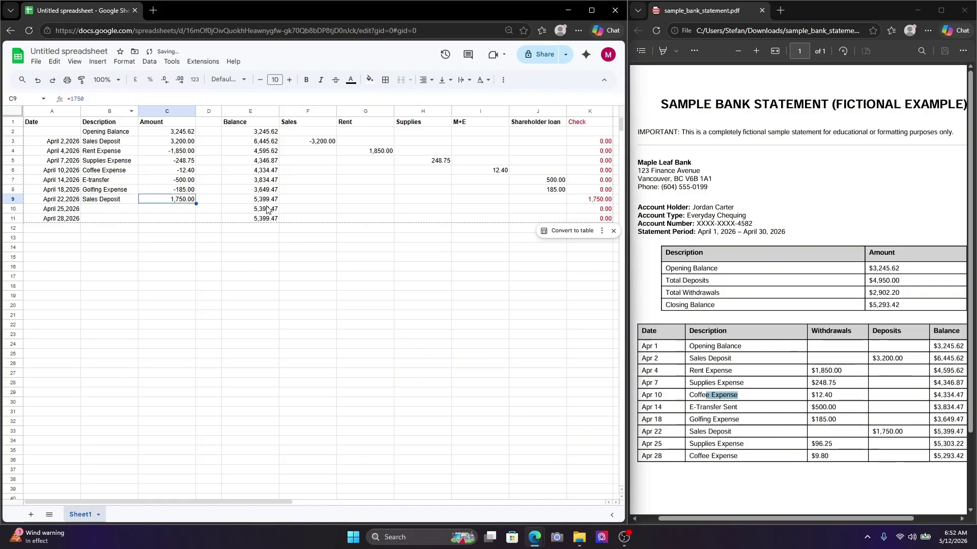
drag(932, 431, 964, 432)
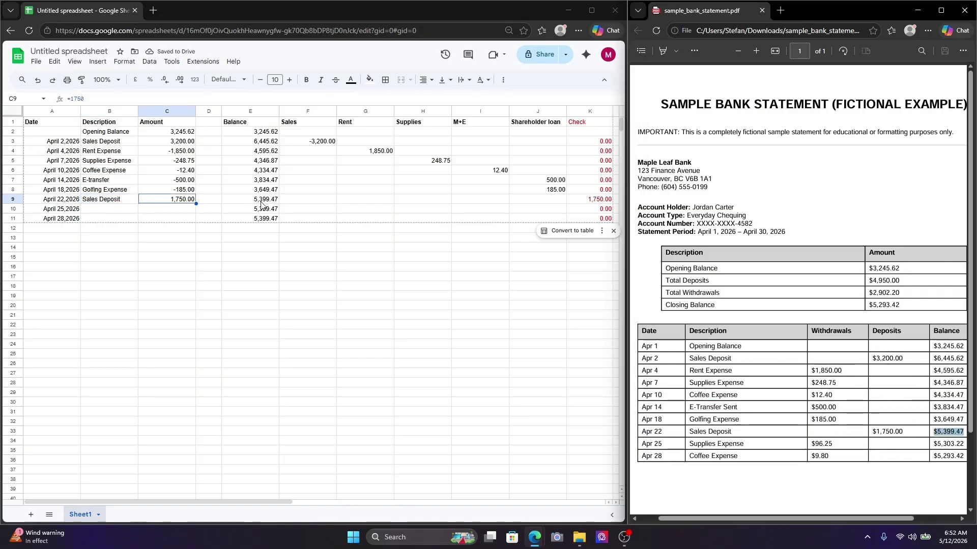
click(55, 83)
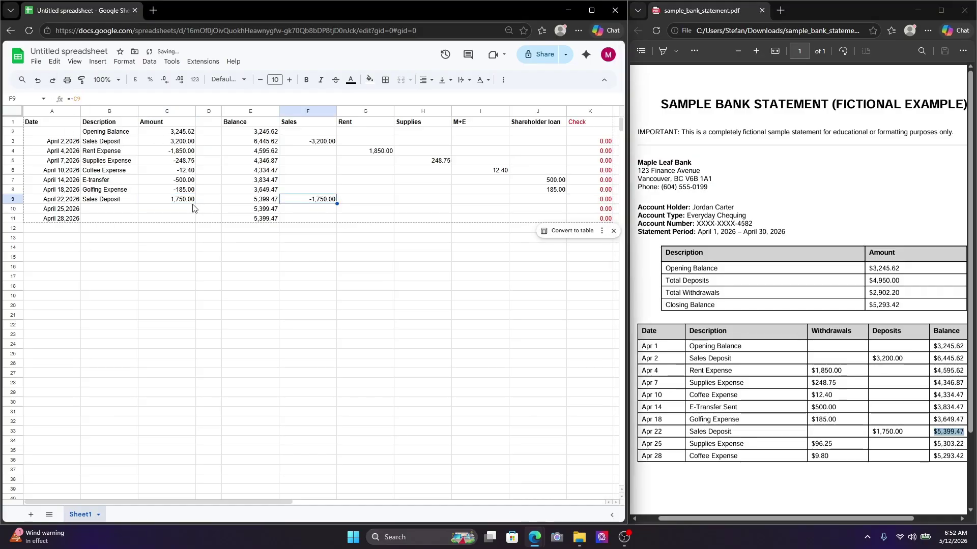
double_click(322, 202)
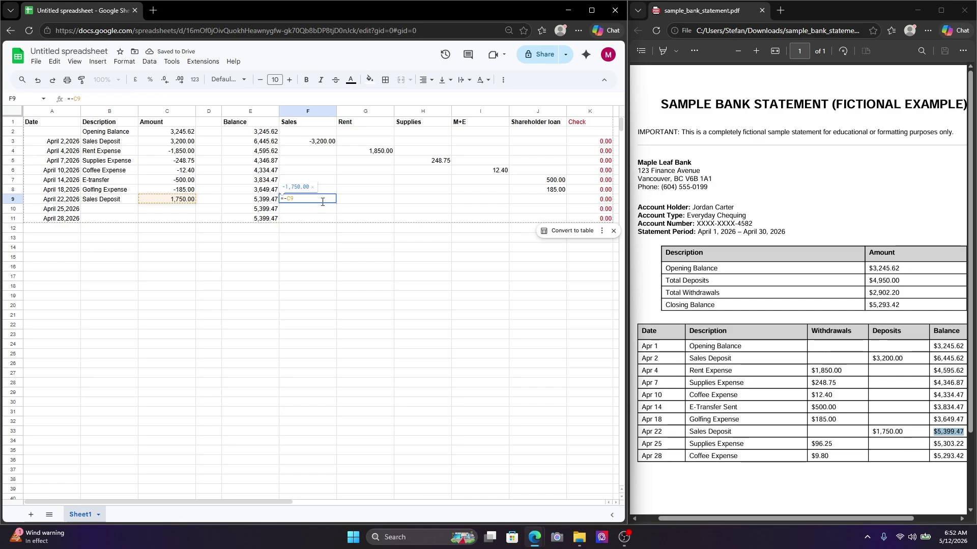
key(Escape)
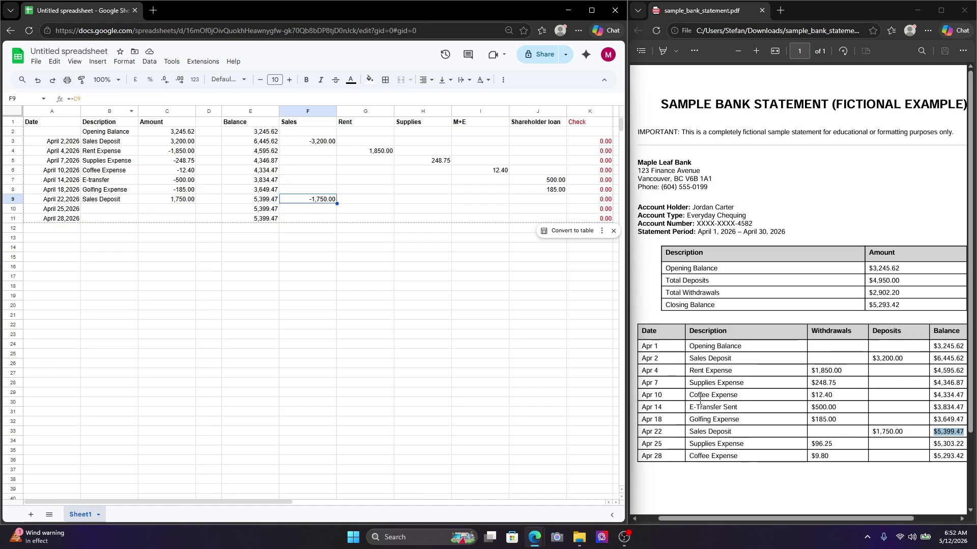
Step: Redo the April 25 description Supplies Expense in B10 and the amount =-96.25 in C10
click(53, 80)
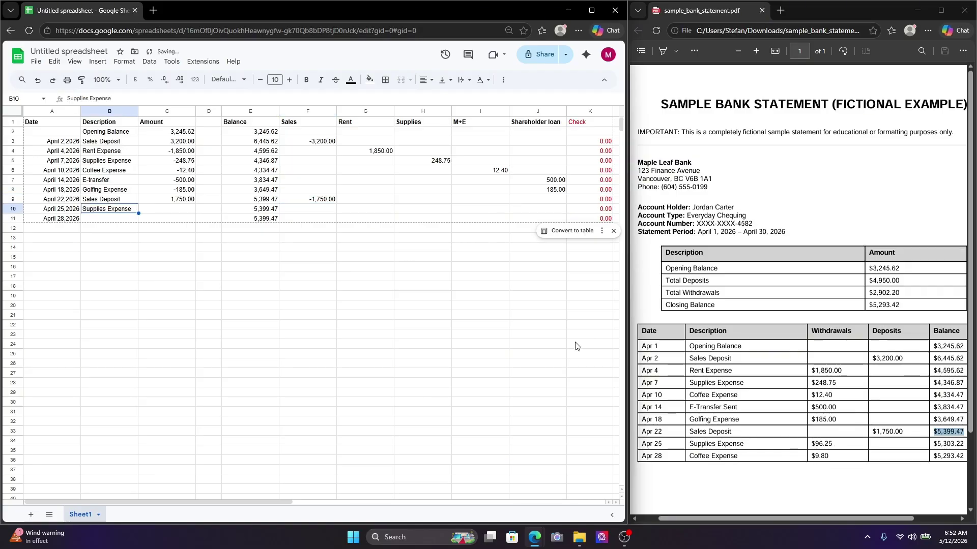
click(52, 81)
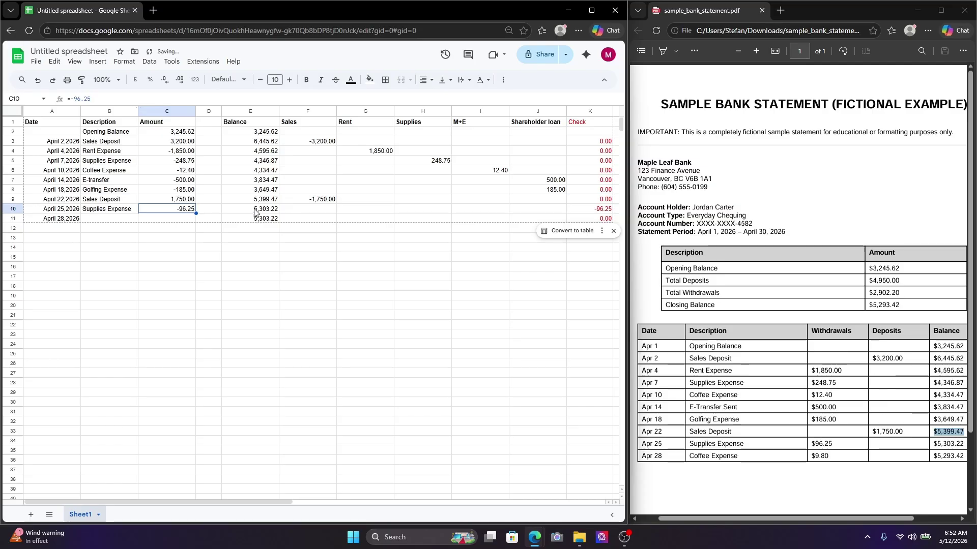
Step: Redo the formula =-C9 in the Supplies cell H10, and inspect the cells referenced by H10 and the Check cell K10
key(ctrl+y)
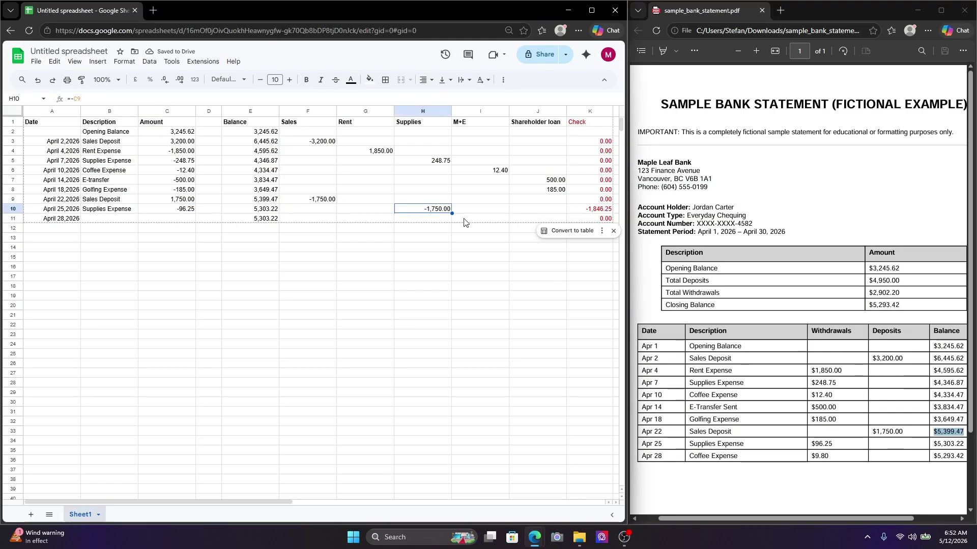
key(F2)
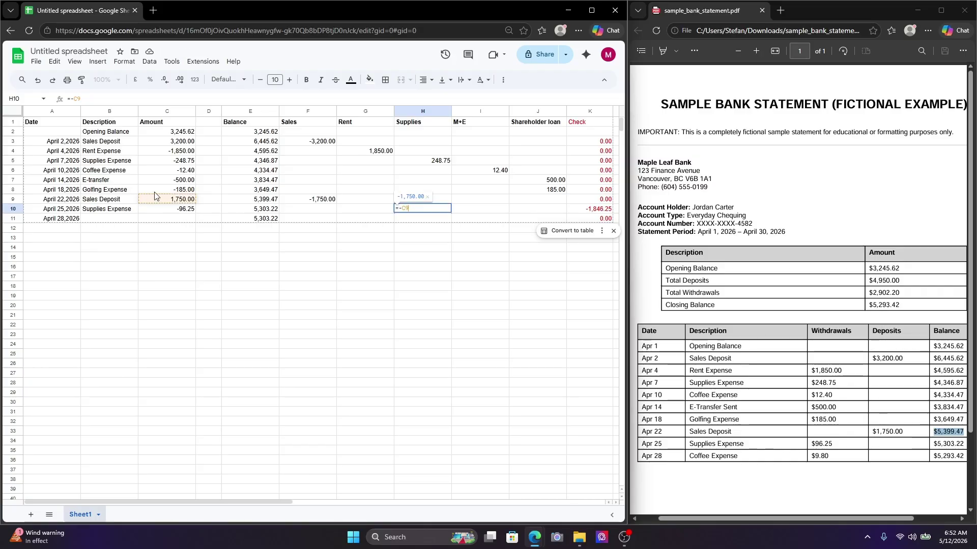
key(Escape)
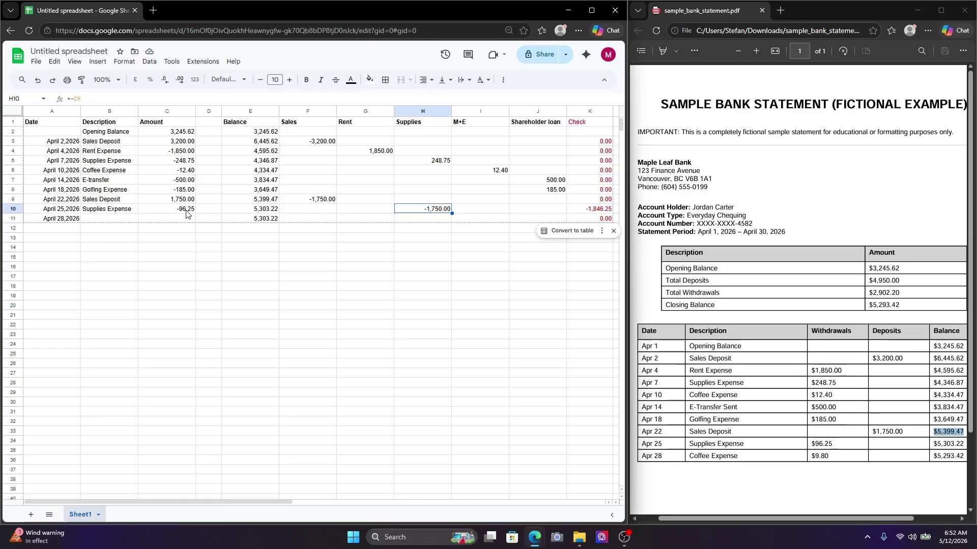
key(F2)
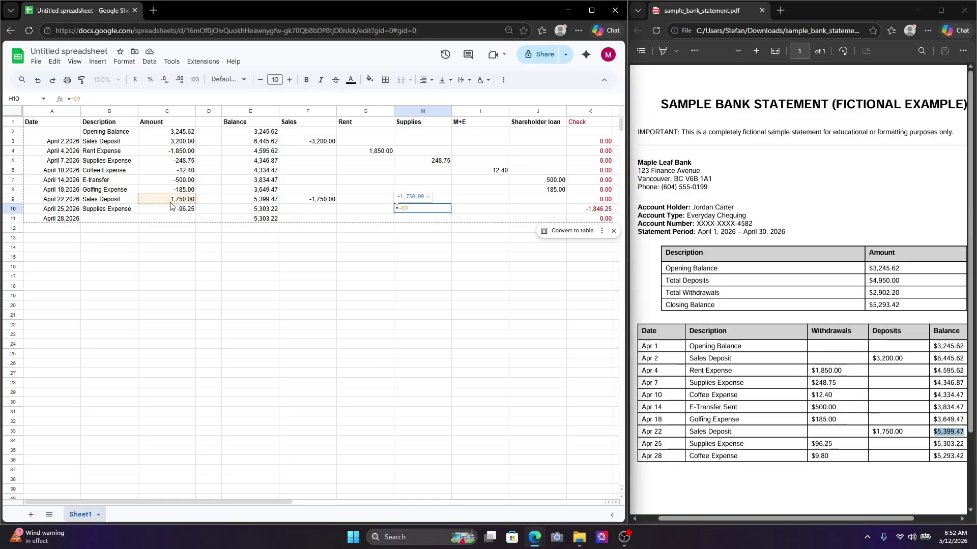
key(Escape)
click(600, 211)
key(F2)
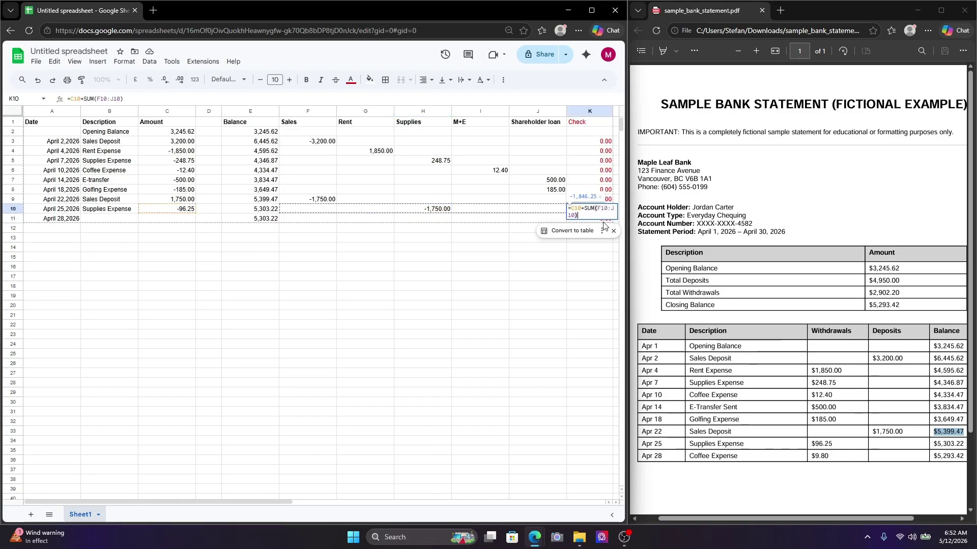
key(Escape)
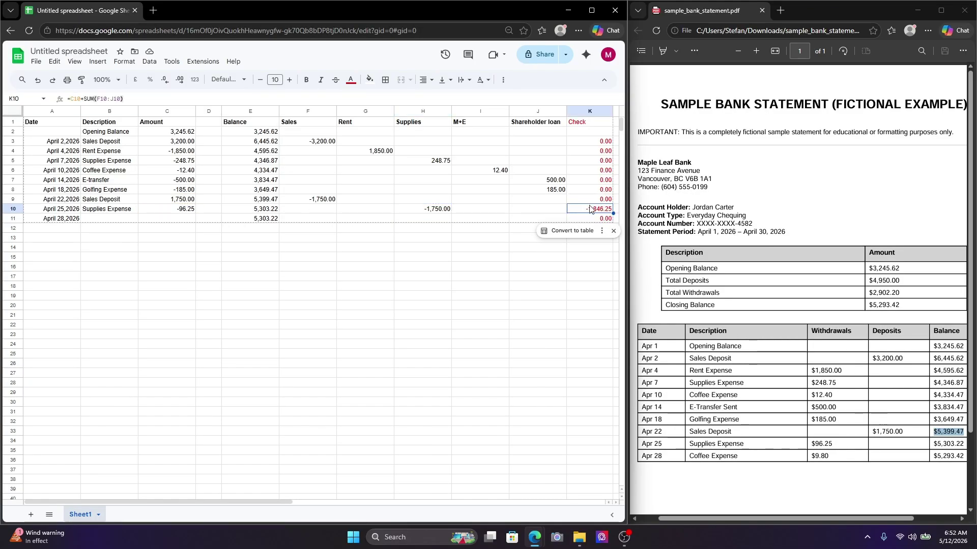
Step: Redo the corrected formula =-C10 in the Supplies cell H10 and inspect its reference
click(53, 80)
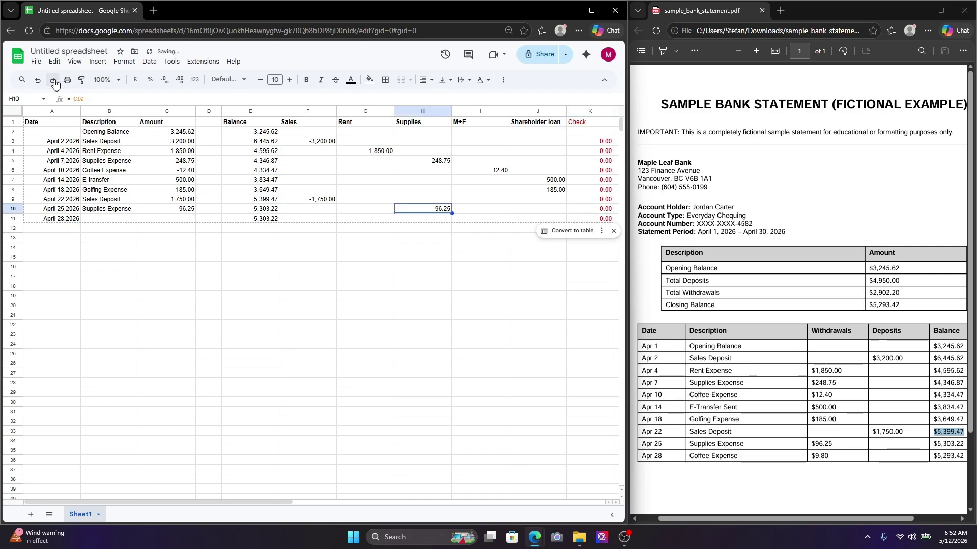
double_click(424, 209)
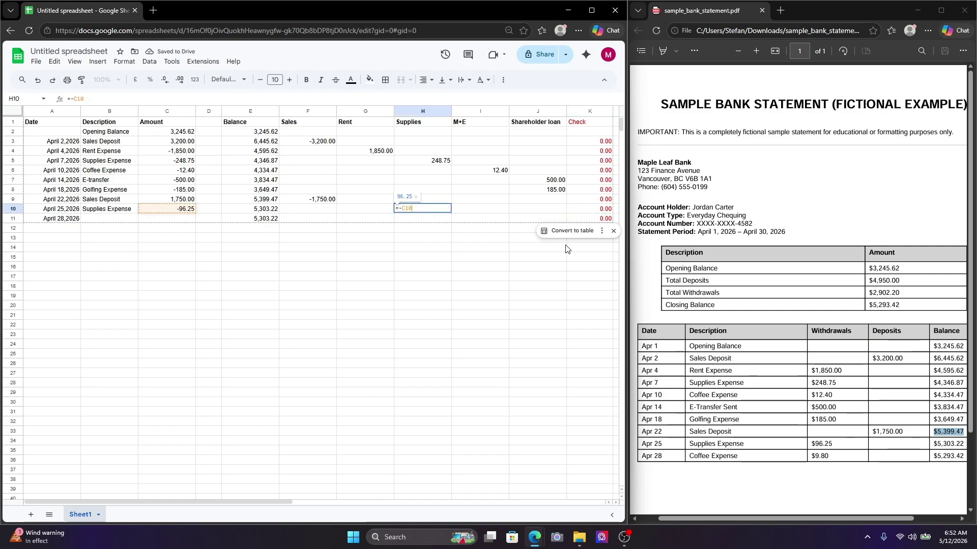
Step: Redo the April 28 Coffee Expense entry of -9.8 in row 11 and its =-C11 allocation under M+E
key(Escape)
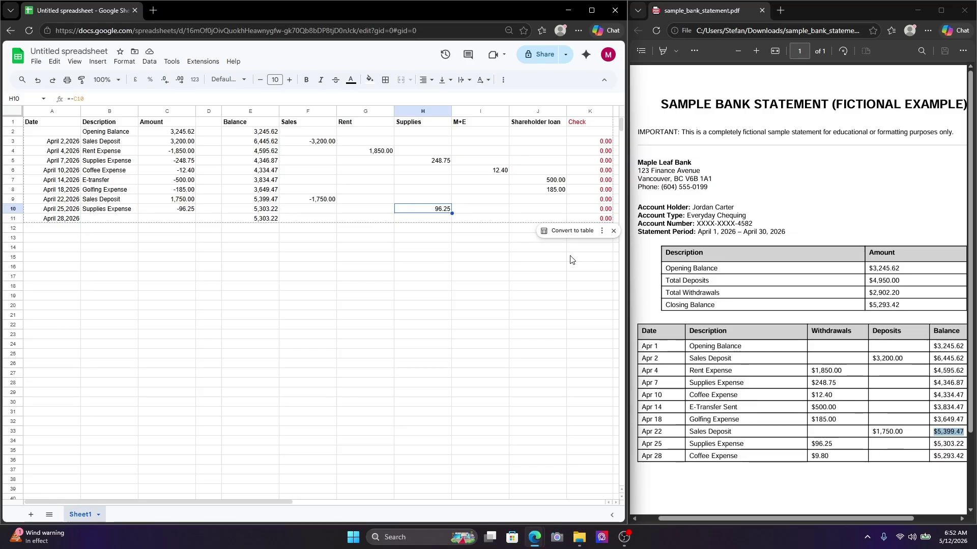
click(53, 81)
click(53, 81)
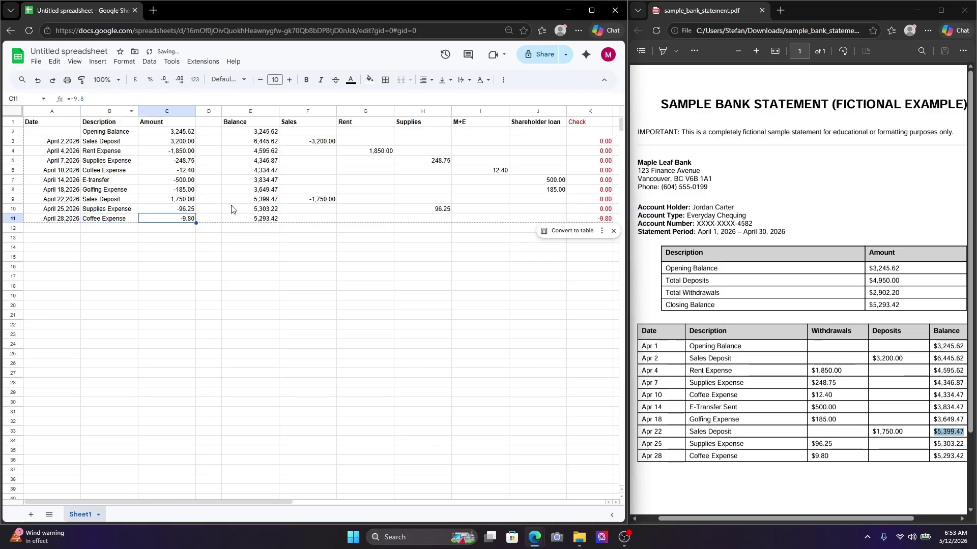
click(53, 81)
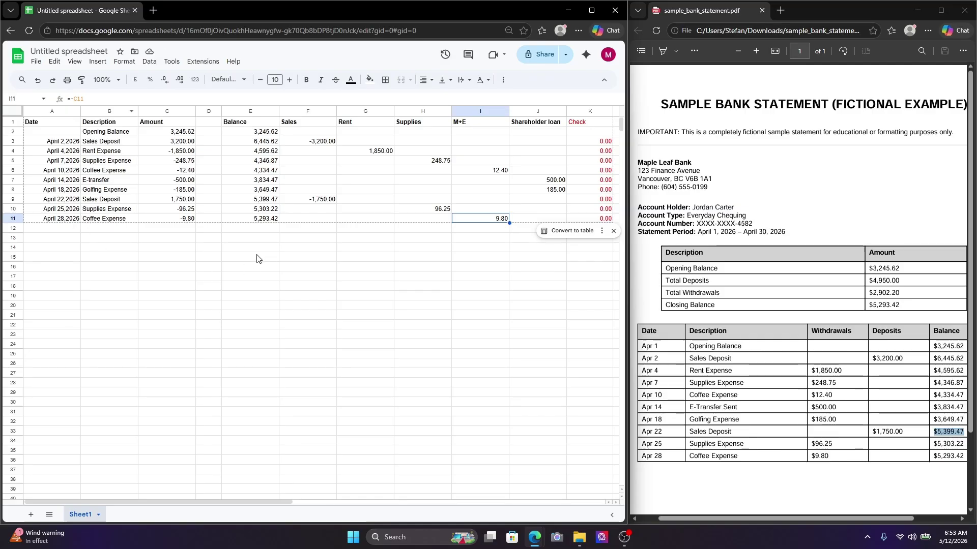
Step: Add a bottom border beneath the last transaction row A11:K11 and maximize the spreadsheet window
click(54, 224)
key(shift+End)
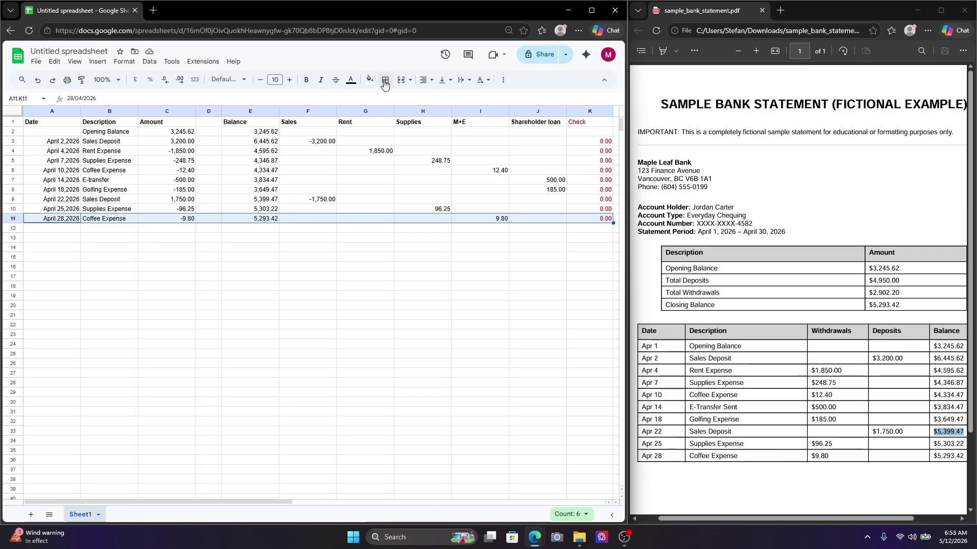
click(430, 305)
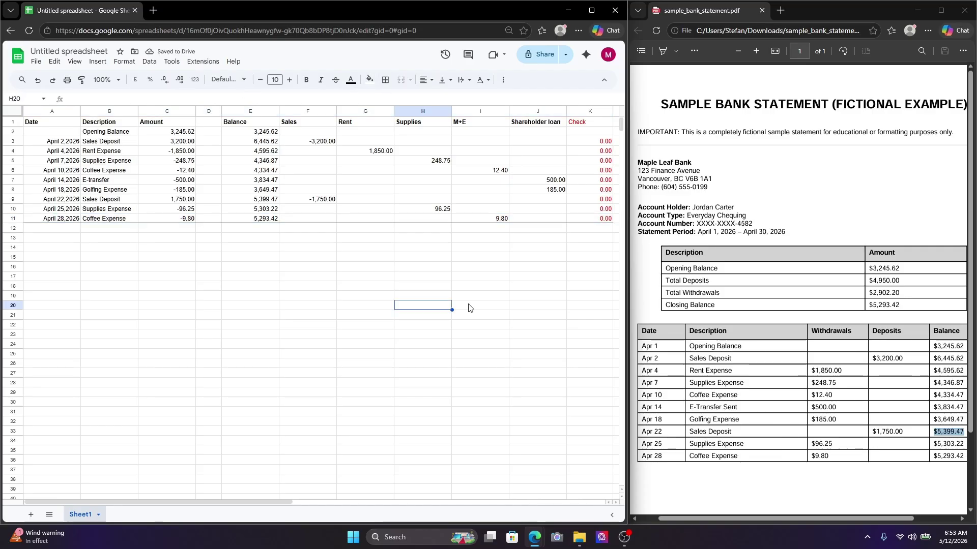
click(591, 11)
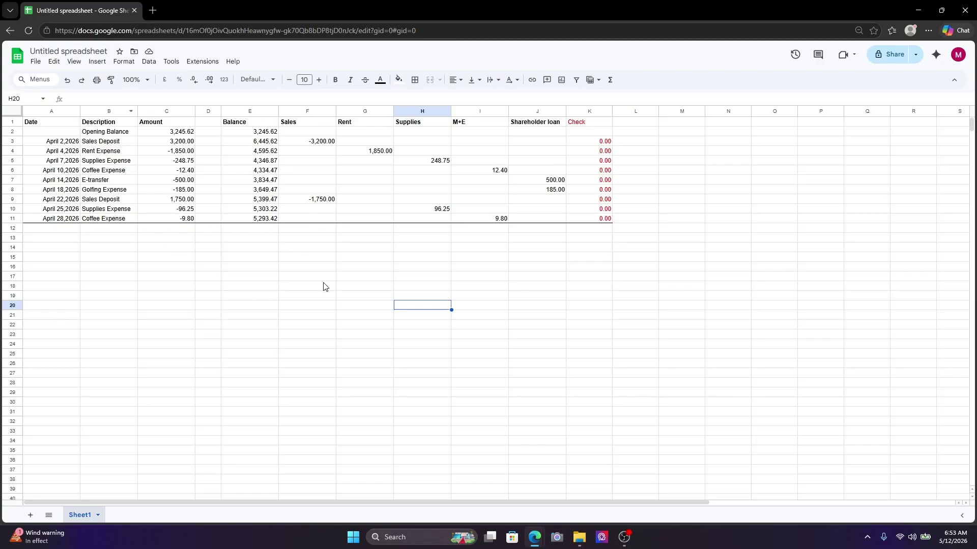
Step: Compare the April 28 balance on the bank statement PDF with the running balance in E11
mouse_move(536, 540)
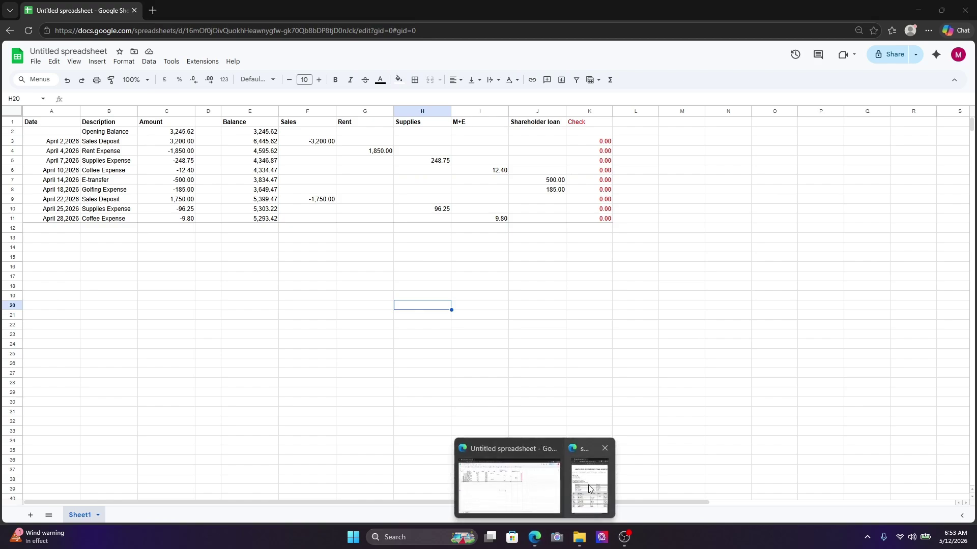
click(588, 485)
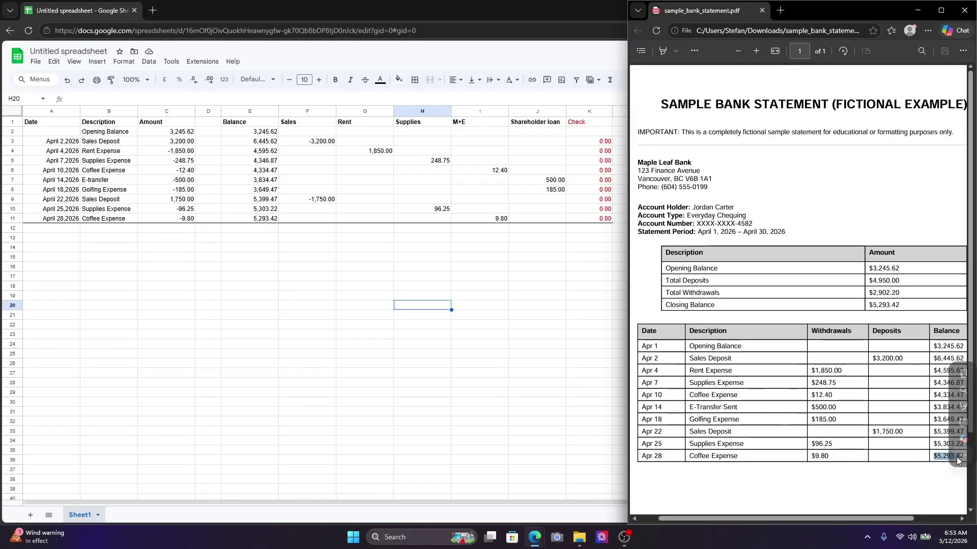
click(266, 219)
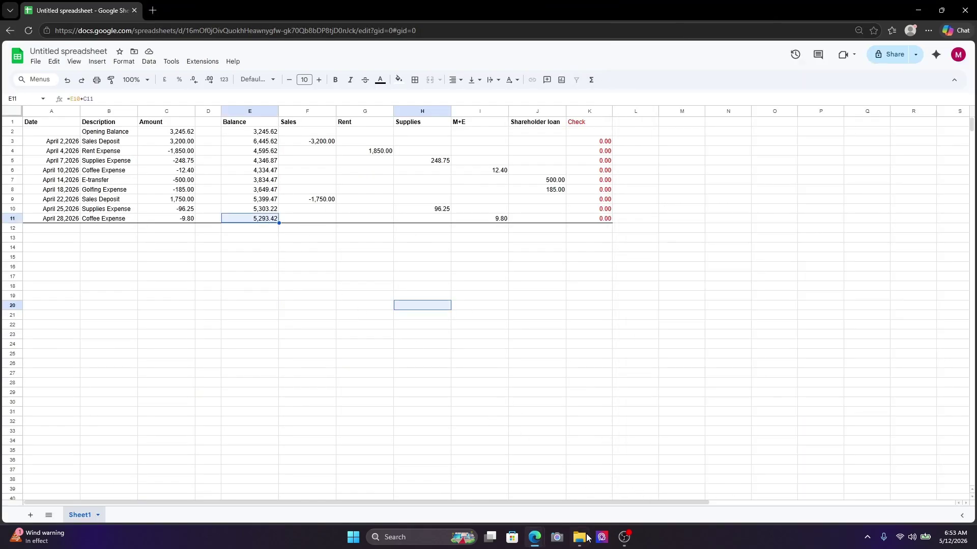
mouse_move(536, 539)
click(588, 484)
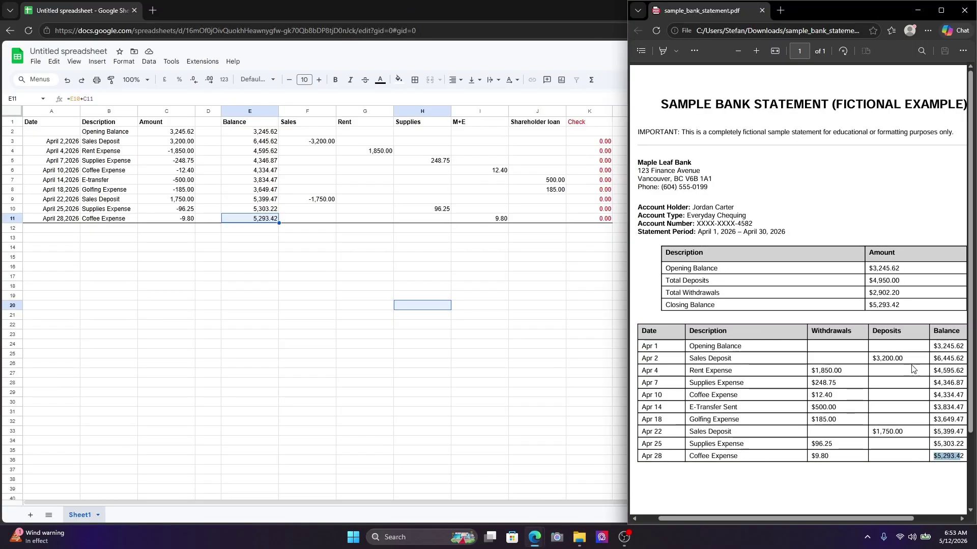
click(236, 277)
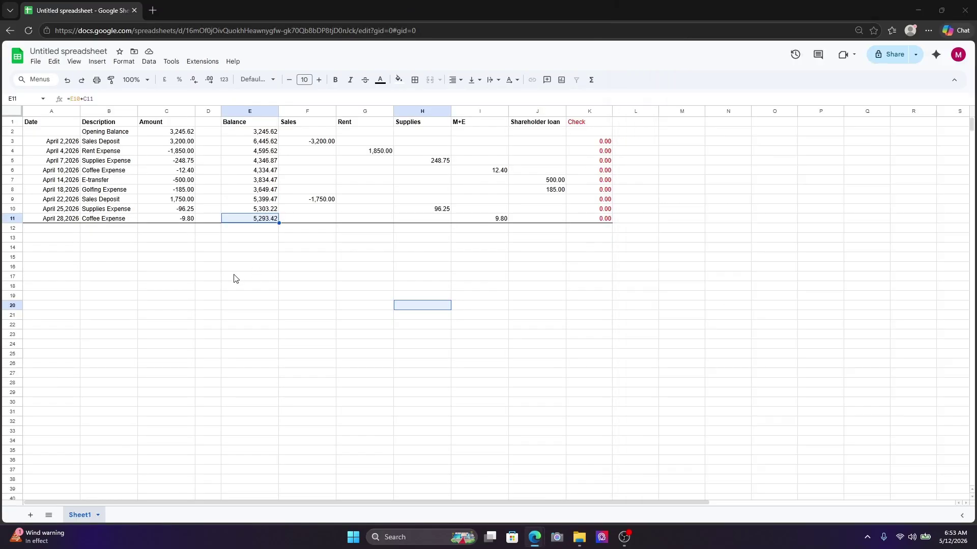
Step: Calculate the period's net change in cash in E12 with the formula =E11-E2
click(255, 230)
text(=)
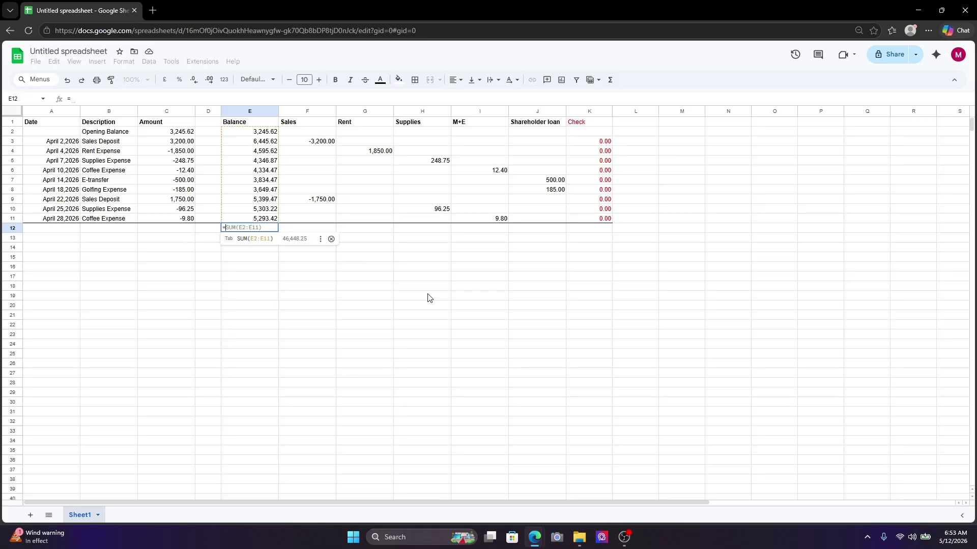
click(270, 219)
text(-)
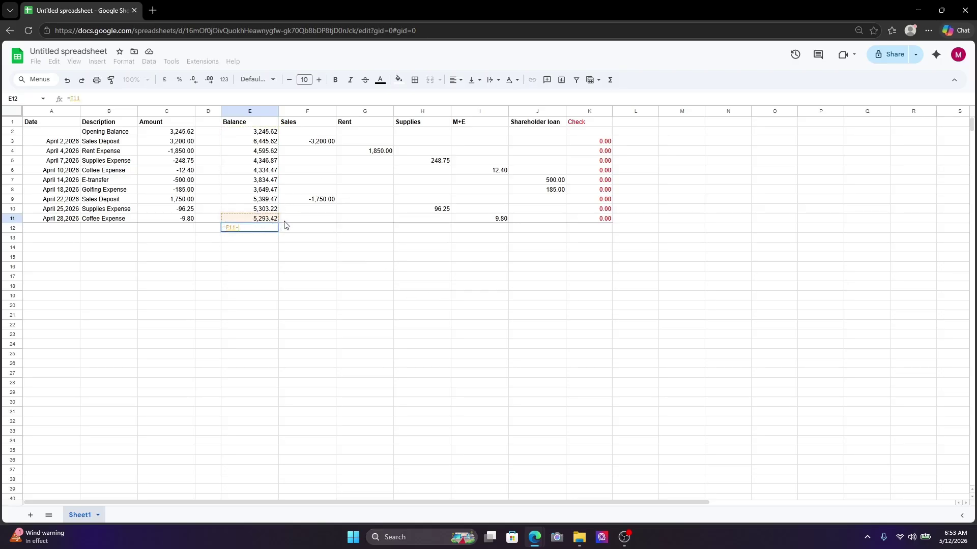
click(267, 134)
key(Return)
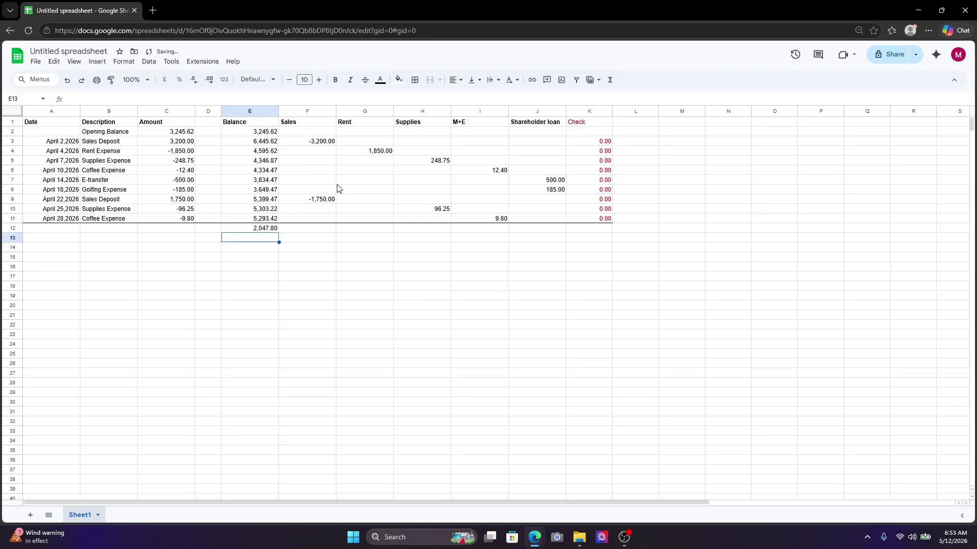
Step: Total the Sales column in F12 with =SUM(F2:F11) and extend the total across the other category columns to J12
click(307, 231)
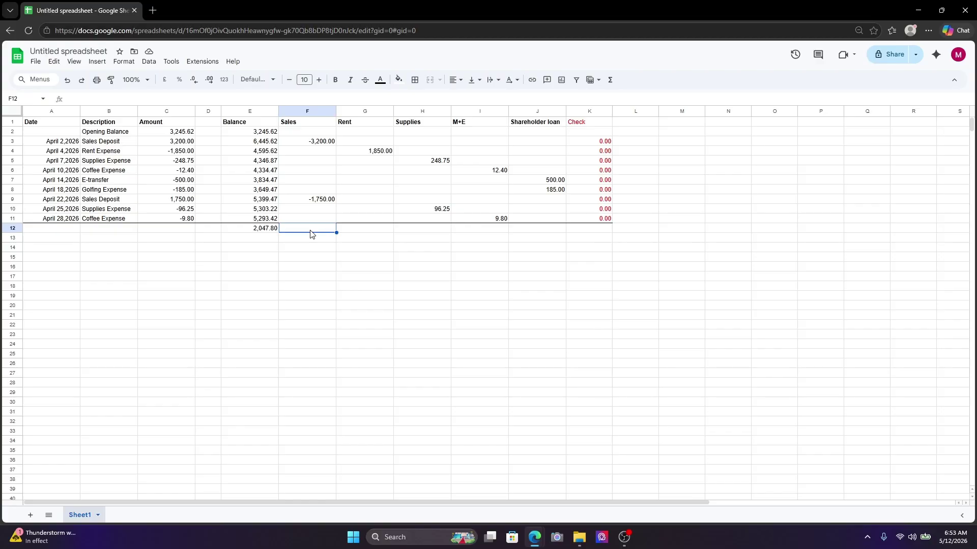
text(=sum)
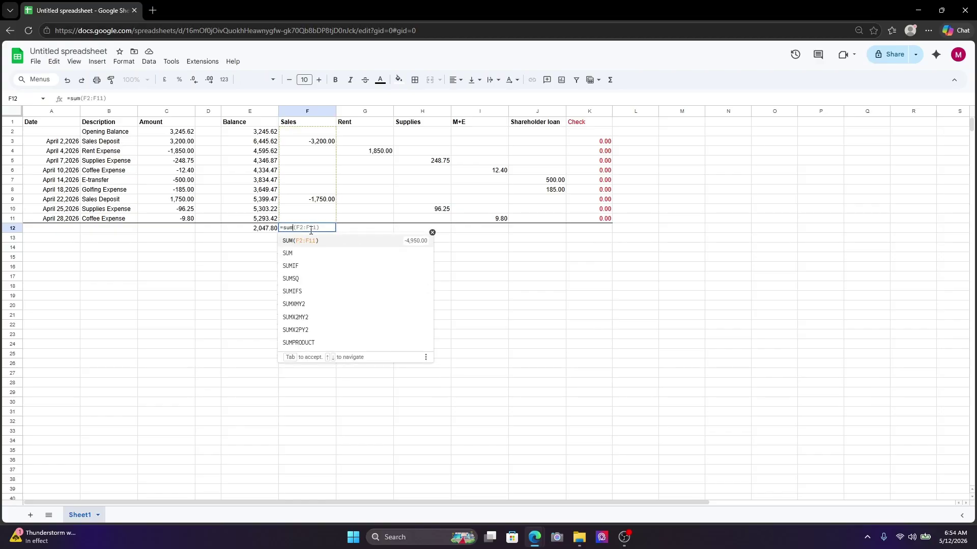
key(Tab)
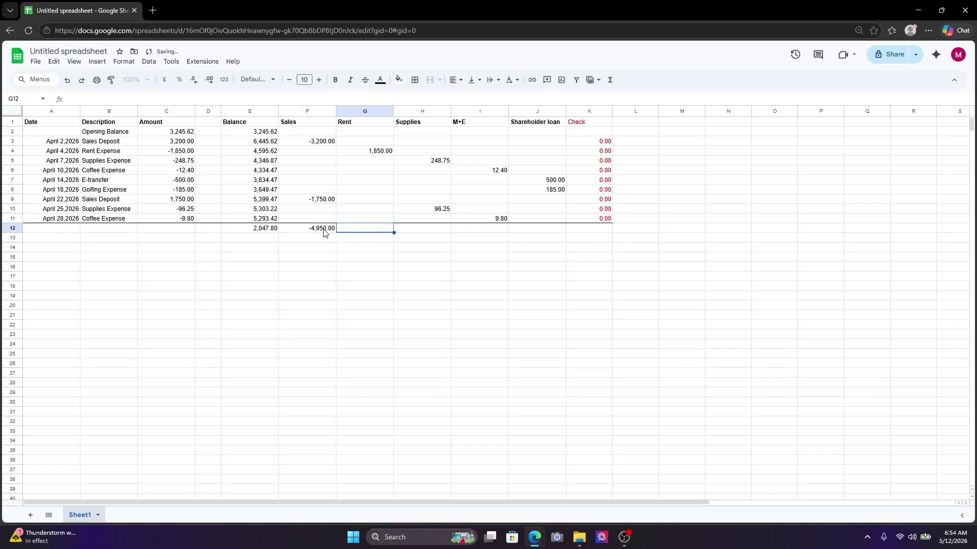
drag(337, 232, 559, 234)
Step: Copy the Check formula from K11 into the totals row at K12
click(606, 221)
key(ctrl+c)
click(595, 229)
key(ctrl+v)
drag(727, 229, 727, 238)
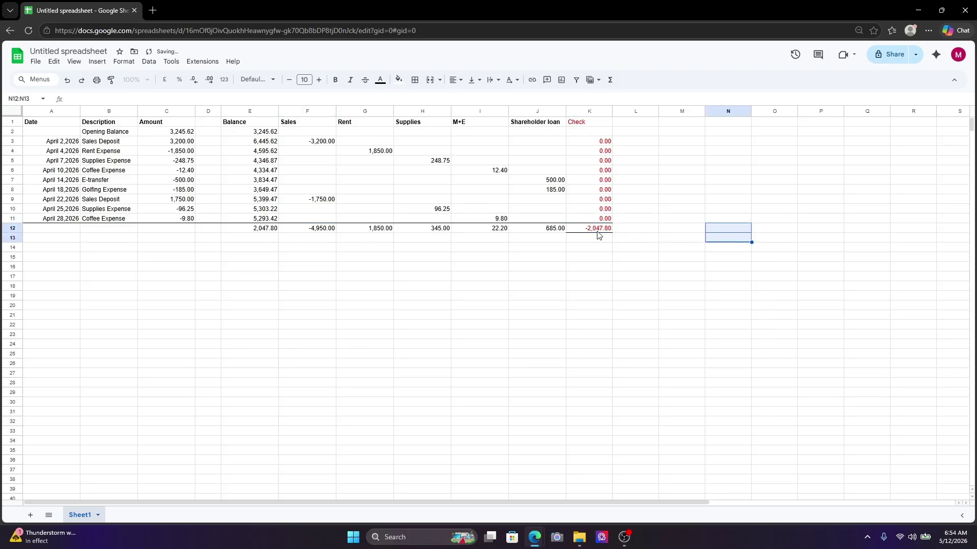
Step: Change the K12 check formula to reference the Balance column, as =E12+SUM(F12:J12)
double_click(591, 232)
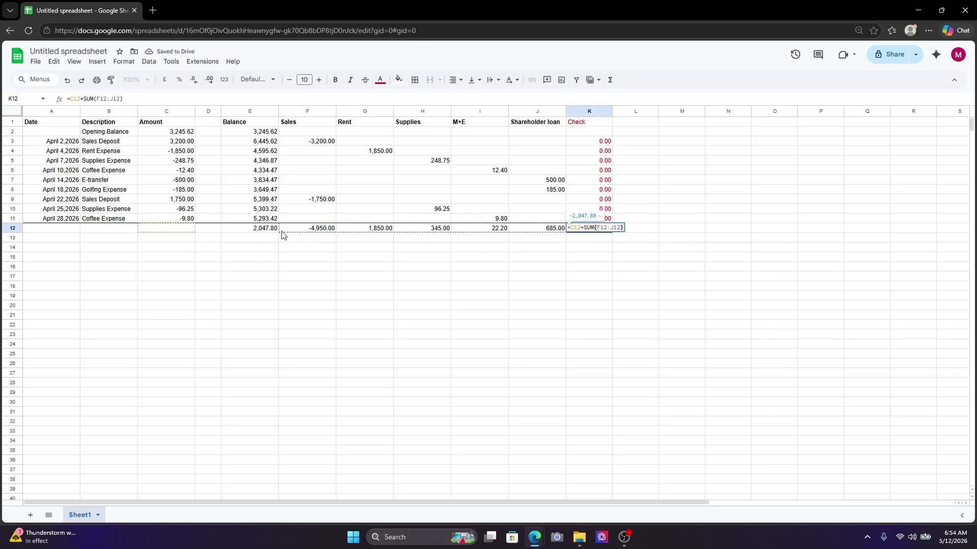
click(574, 227)
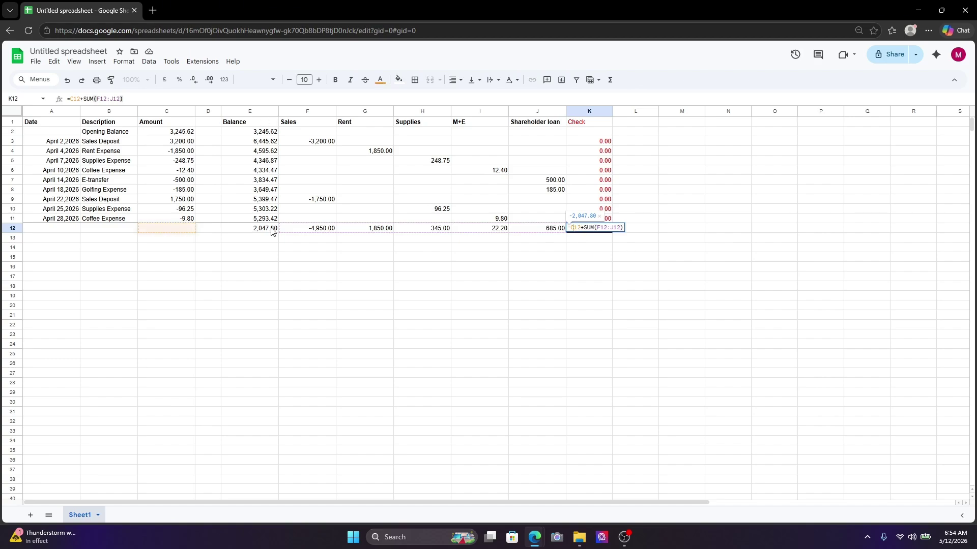
key(Right)
key(Right)
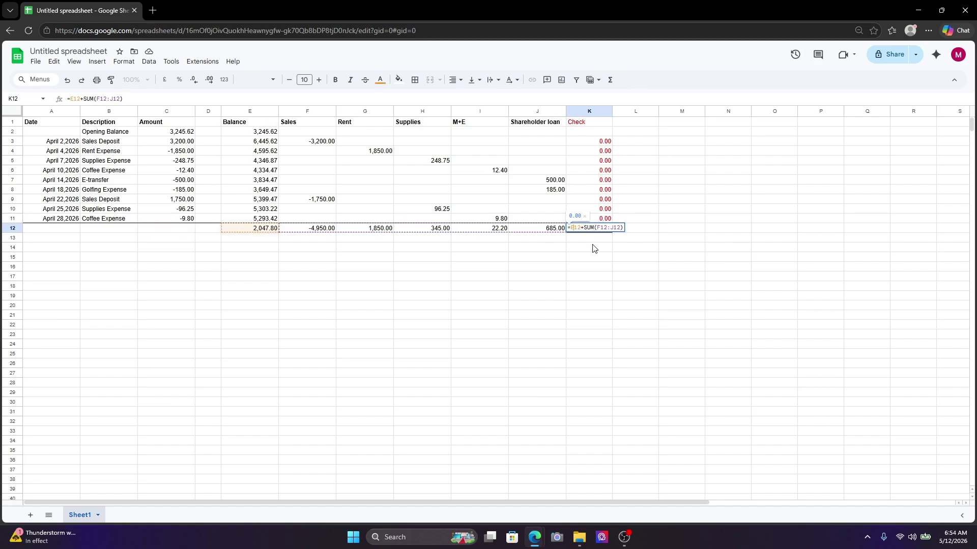
key(Return)
Step: Check the sum of the totals in E12:J12 and label the row ADJ in L12
drag(257, 234, 556, 229)
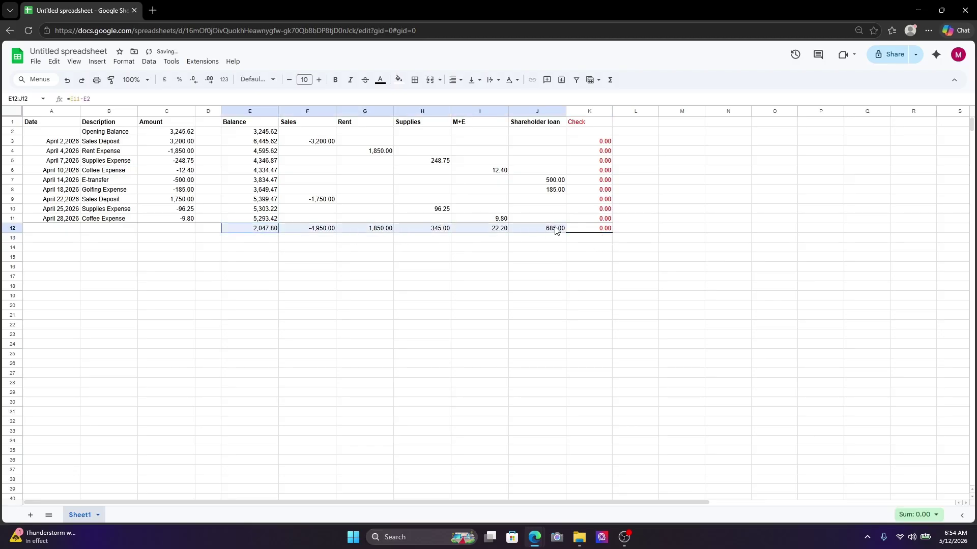
click(552, 285)
drag(260, 234, 556, 228)
click(648, 230)
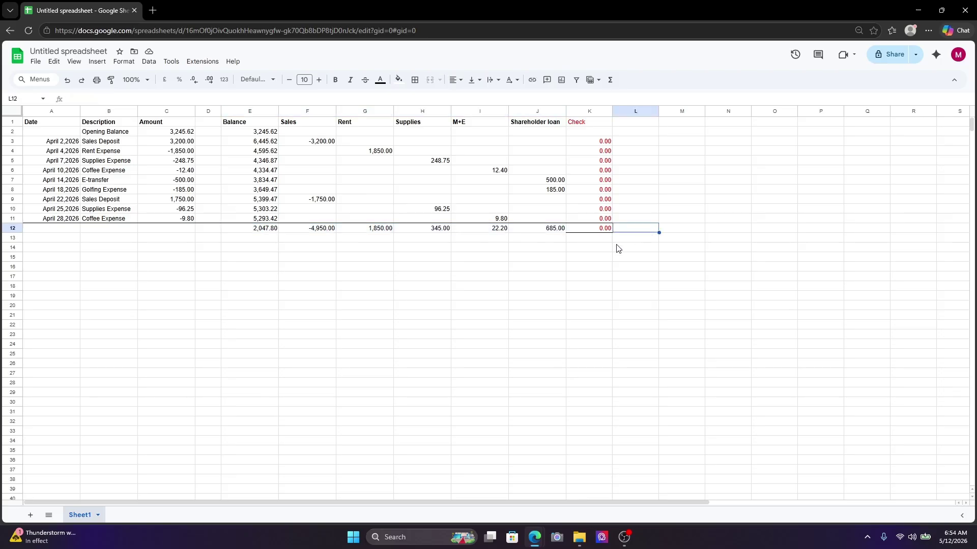
text(ADJ)
Step: Start the adjusting journal entry below the totals with the line Dr. Cash in A14
click(51, 248)
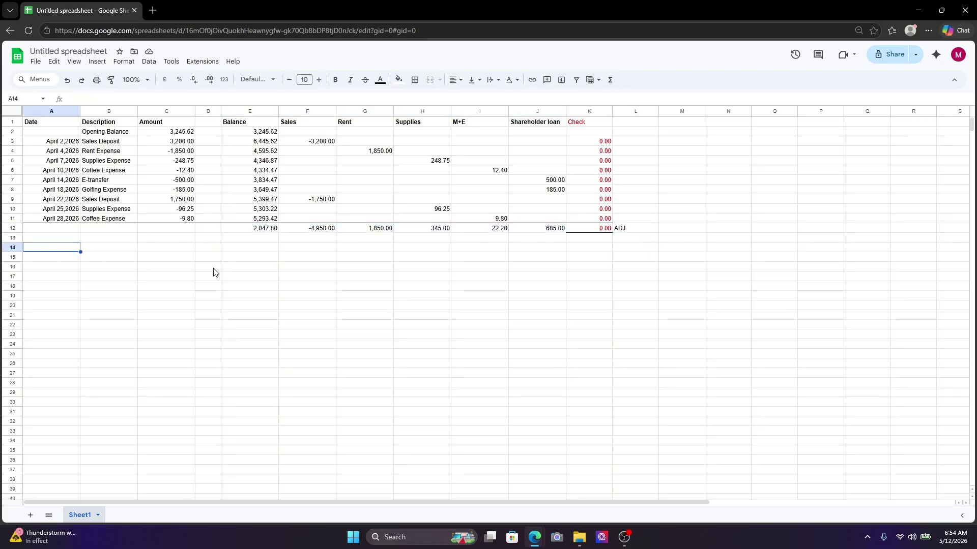
text(Dr.)
key(Return)
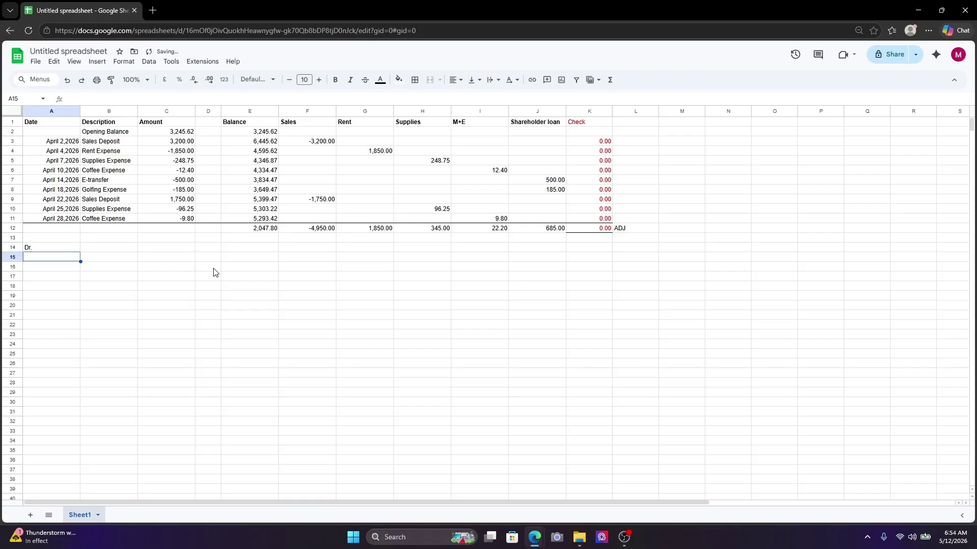
click(269, 229)
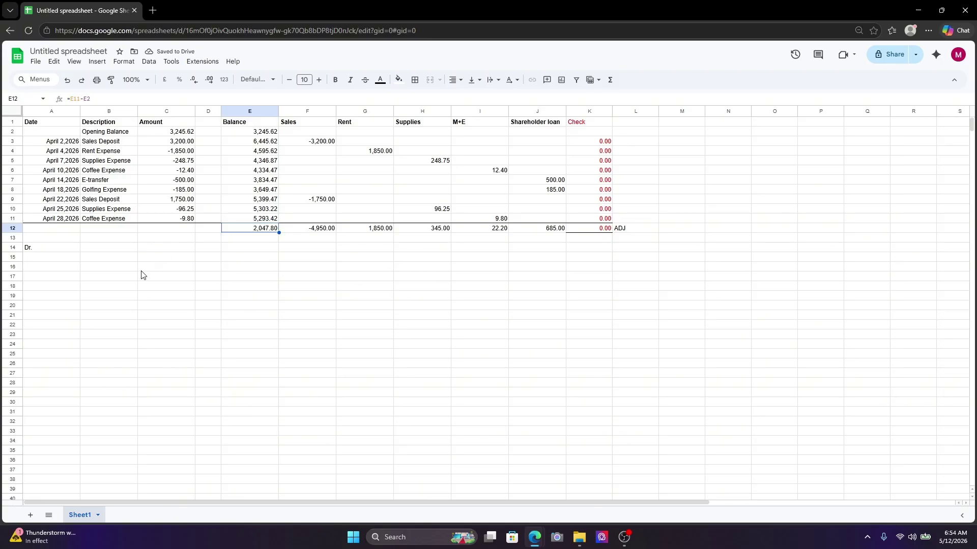
click(48, 247)
double_click(49, 246)
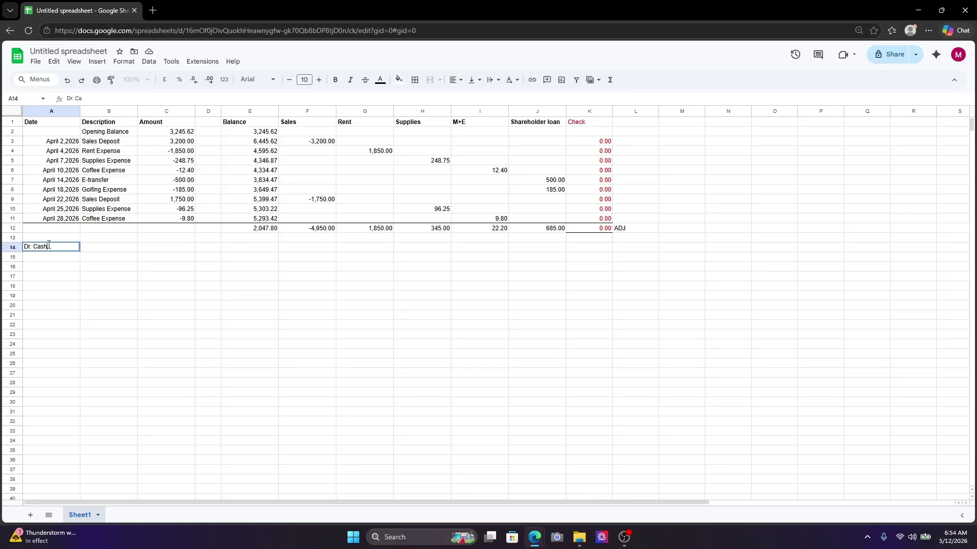
key(Return)
Step: List the remaining debit lines in A15:A18 as Dr. Rent, Dr. Supplies, Dr. M+E and Dr. Shareholer loan
text(Dr. Rent)
key(Return)
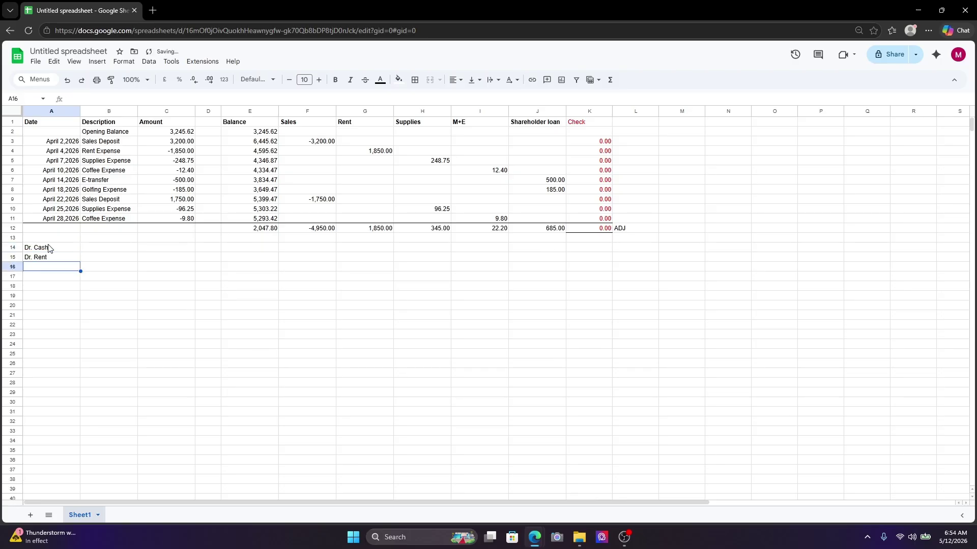
text(Dr. Suppl)
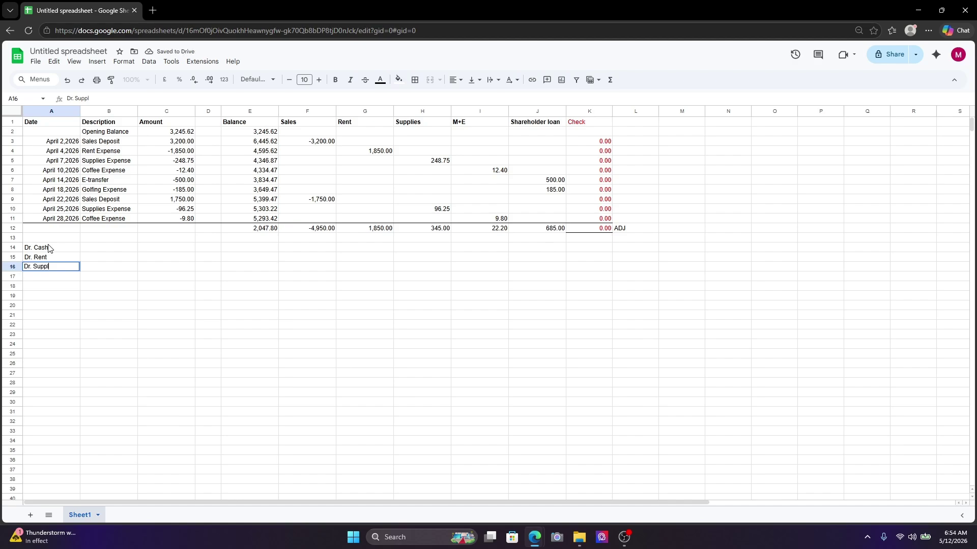
text(ies)
key(Return)
text(Dr. M+E)
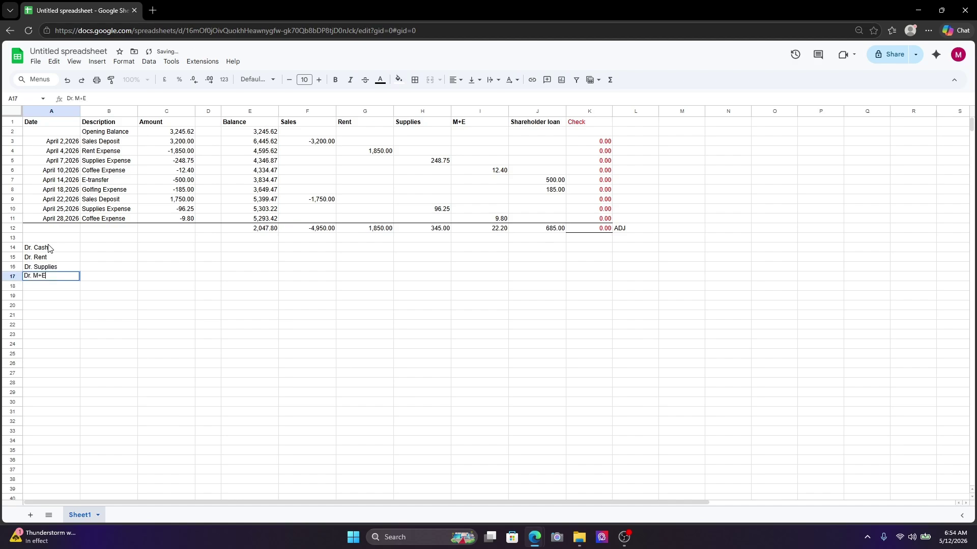
key(Return)
text(Dr.)
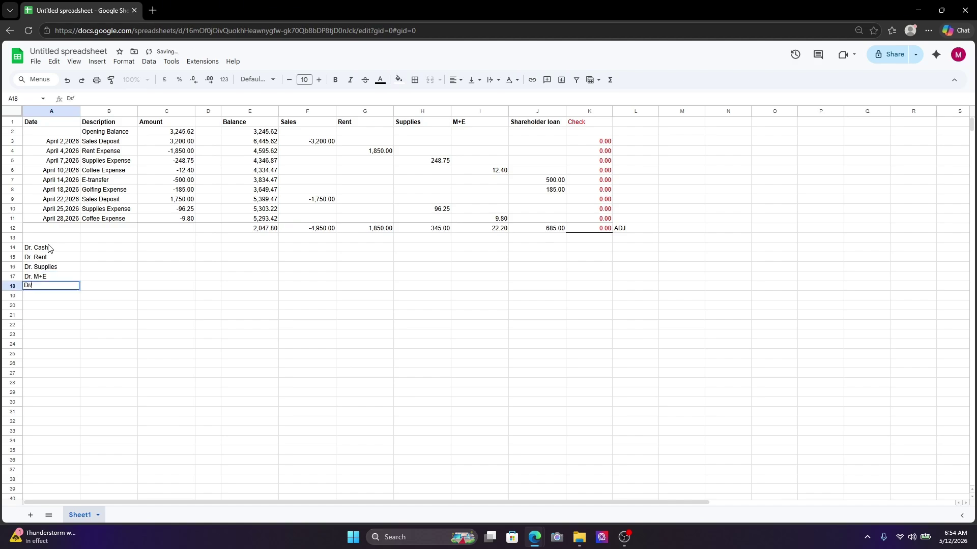
text( Shareholer loan)
key(Return)
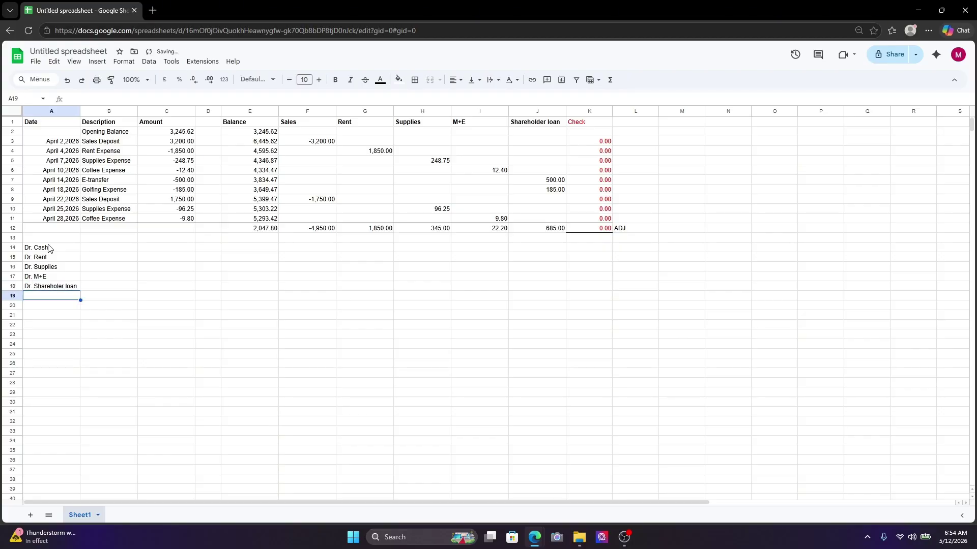
Step: Enter the indented credit line Cr. Sales in A19
double_click(53, 297)
text(Cr. Sales)
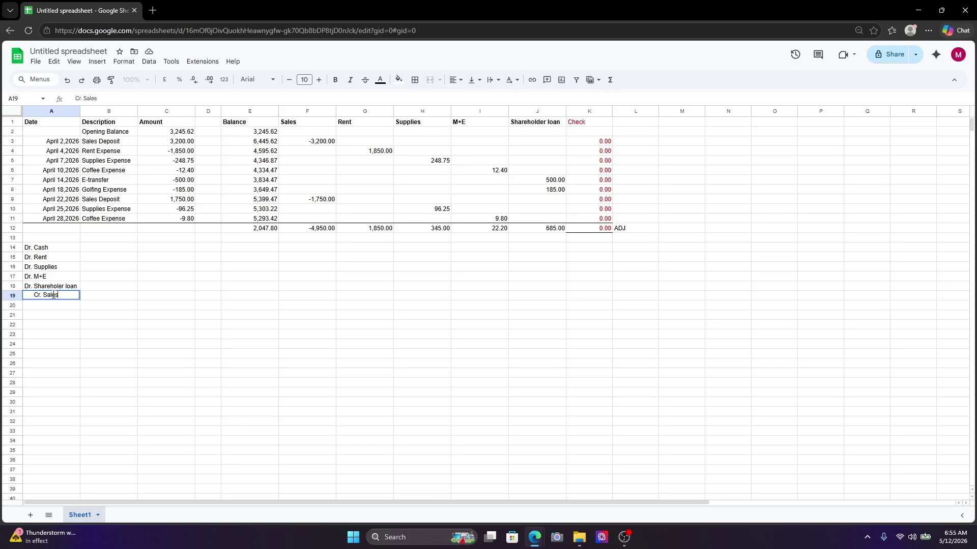
key(Return)
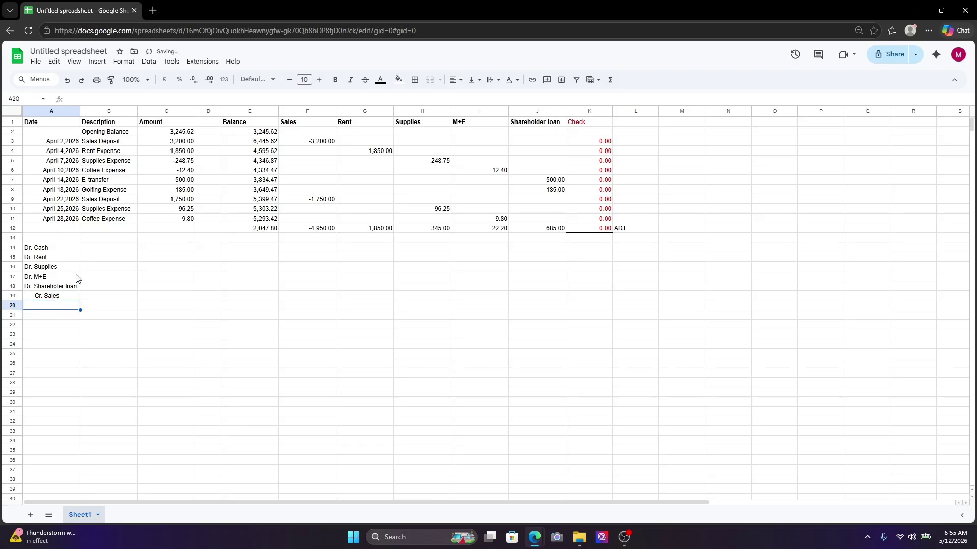
Step: Link the Cash debit in B14 to the total in E12 and the Rent debit in B15 to G12
click(95, 239)
click(96, 248)
text(=)
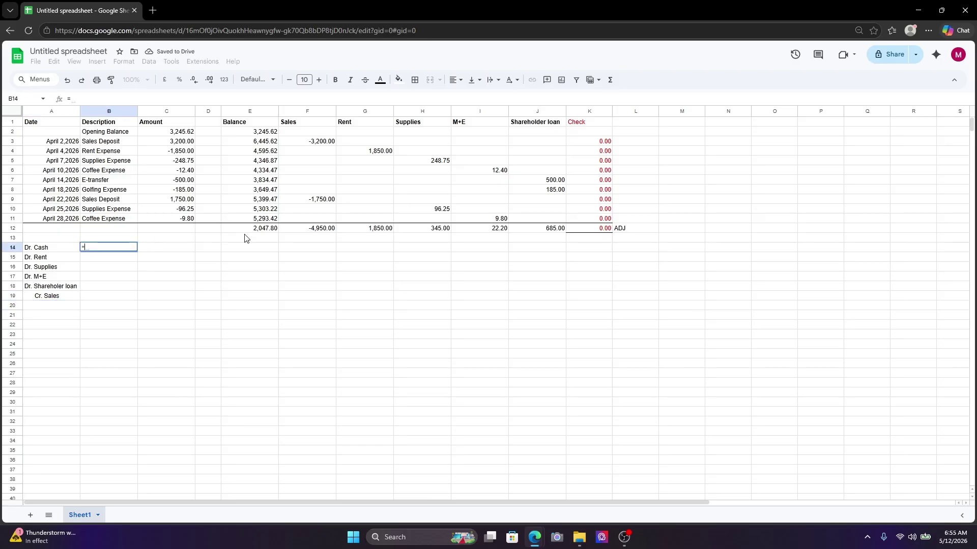
click(265, 229)
key(Return)
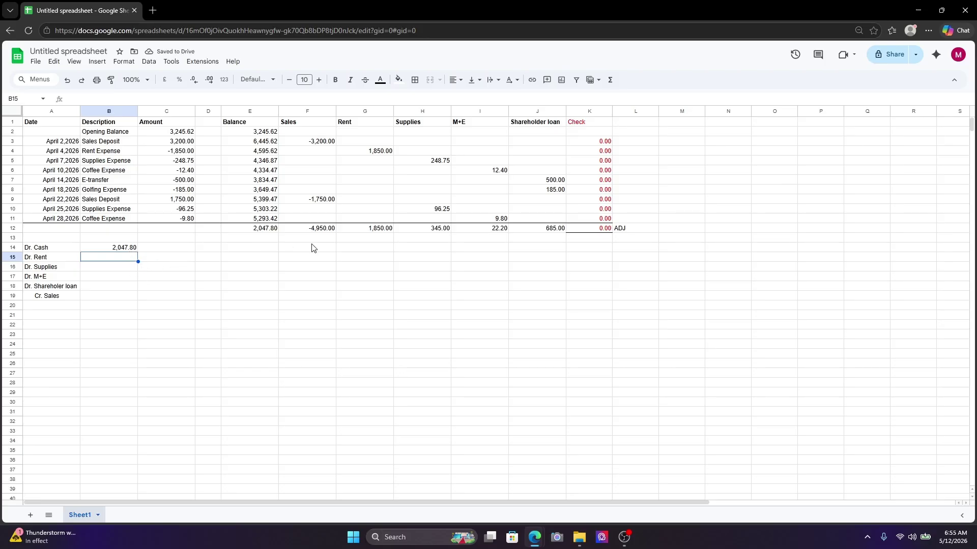
text(=)
click(379, 229)
key(Return)
Step: Link the Supplies, M+E and Shareholder loan debits in B16:B18 to the totals in H12, I12 and J12
text(=)
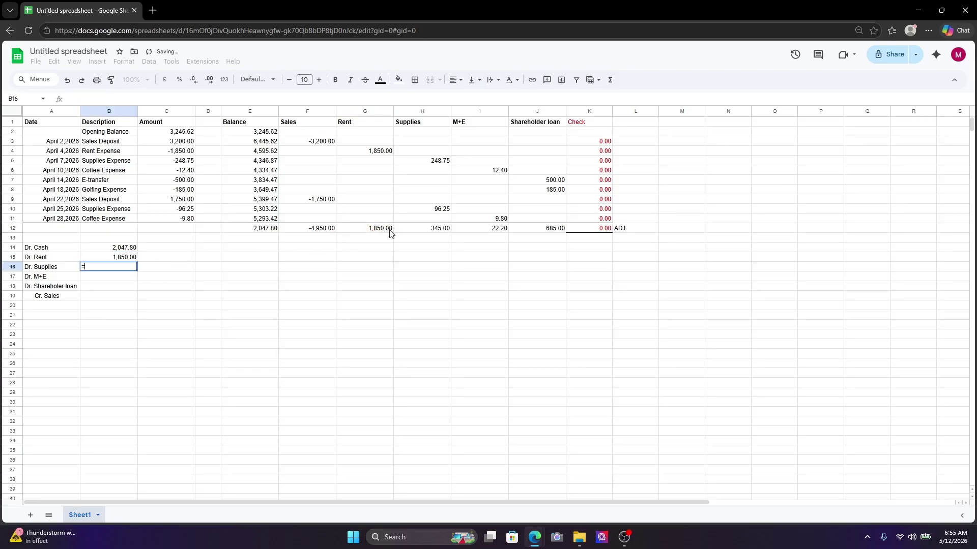
click(436, 228)
key(Return)
text(=)
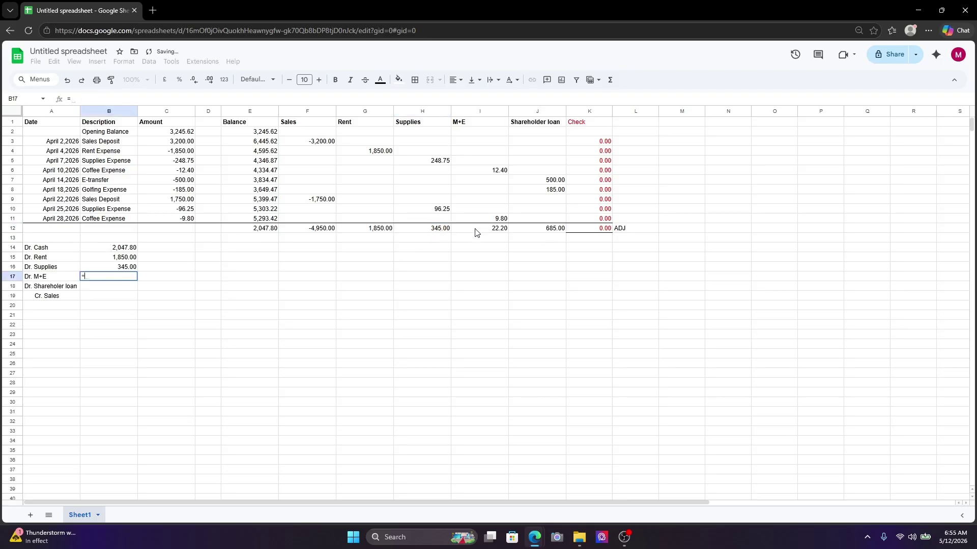
click(478, 229)
key(Return)
text(=)
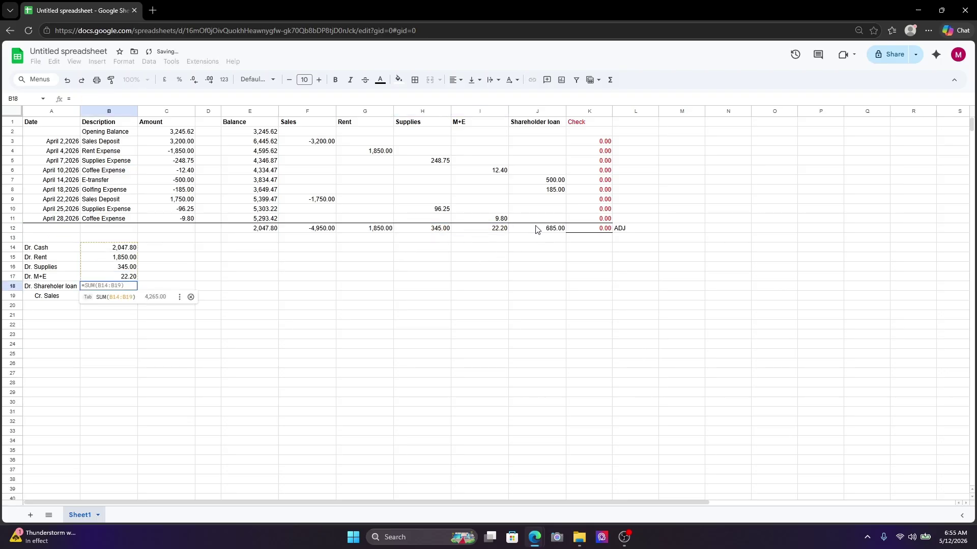
click(536, 229)
key(Return)
Step: Link the Sales credit in C19 to the Sales total in F12
click(161, 294)
text(=)
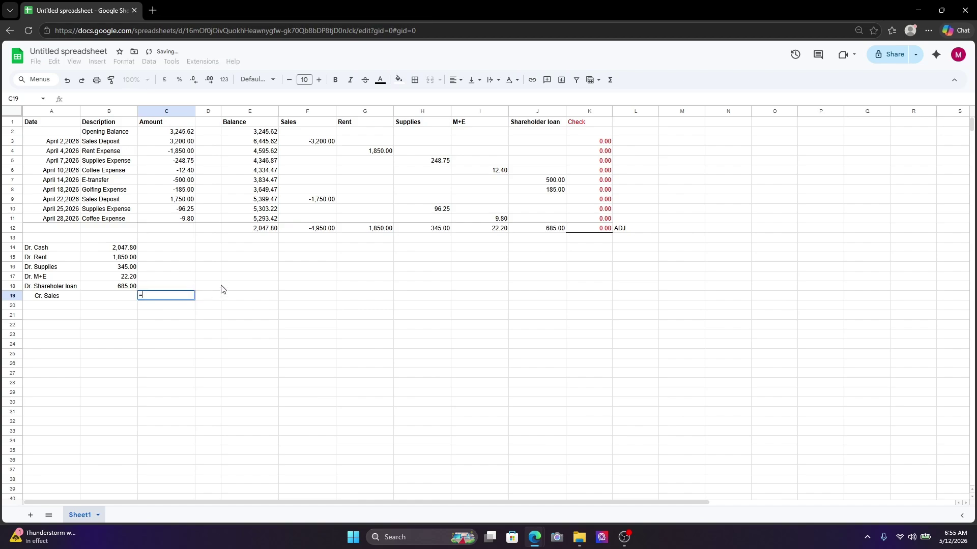
click(315, 228)
key(Return)
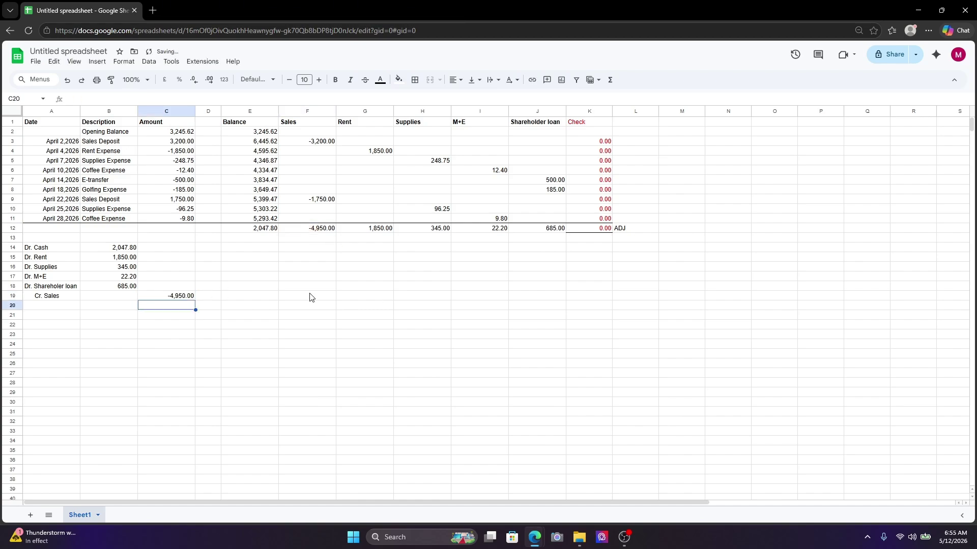
Step: Add a bottom border under B19:C19 to close off the journal entry's debit and credit columns
click(104, 296)
drag(139, 295, 168, 296)
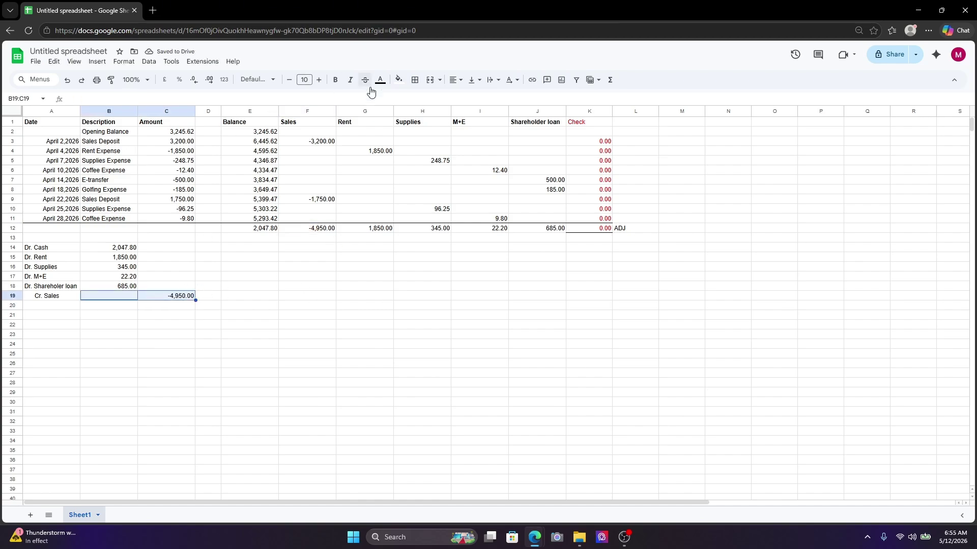
click(415, 80)
click(464, 114)
drag(524, 286, 523, 299)
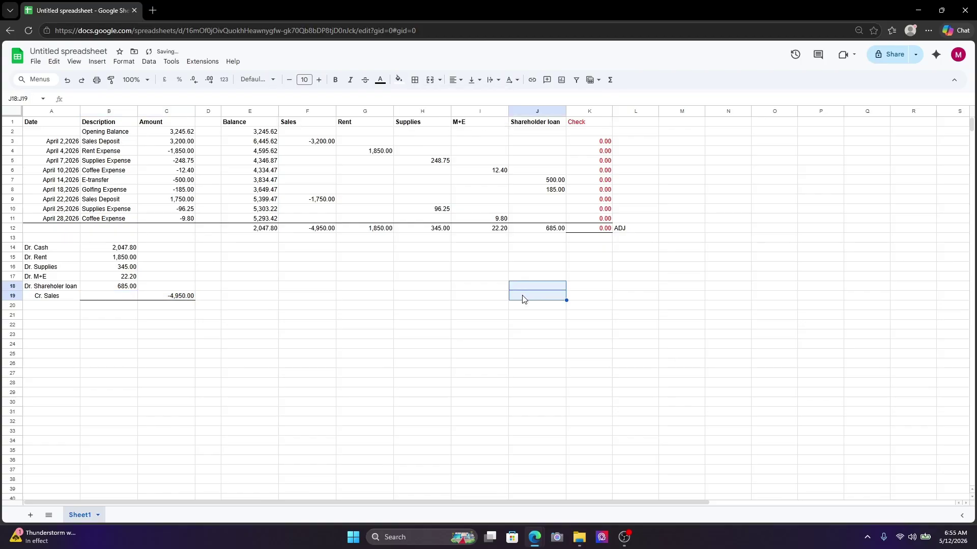
Step: Total the debits in B20 with =SUM(B14:B19) and the credits in C20 with =SUM(C14:C19)
click(101, 308)
text(=su)
key(Tab)
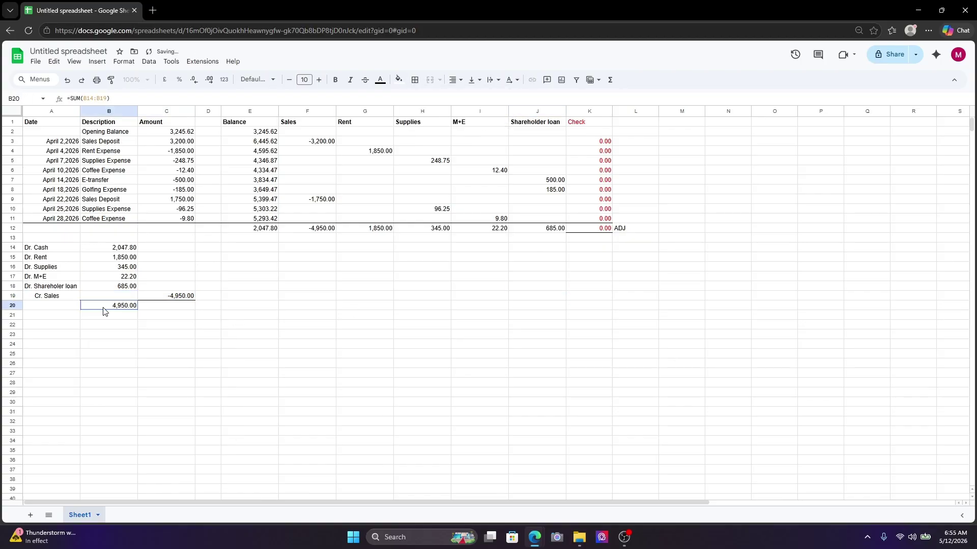
click(160, 304)
text(=si)
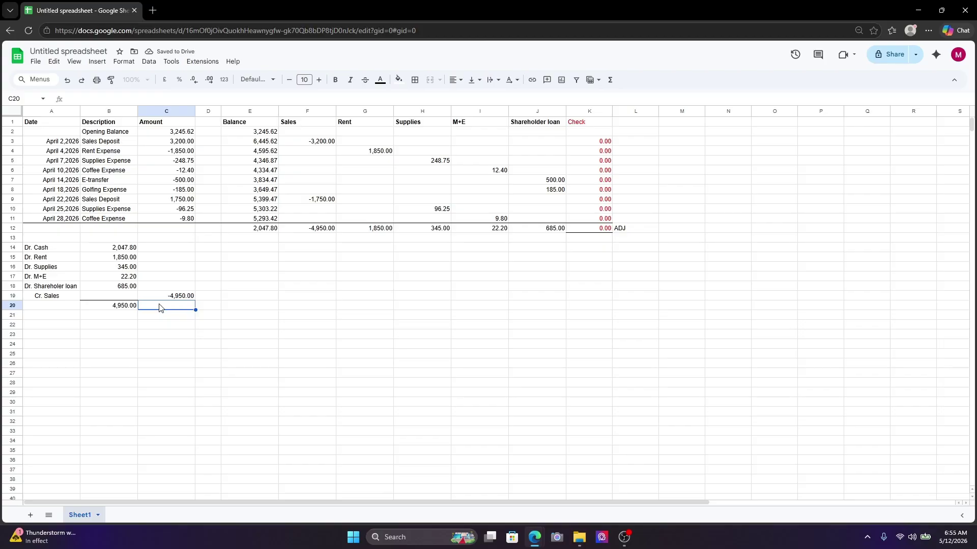
key(BackSpace)
text(u)
key(Tab)
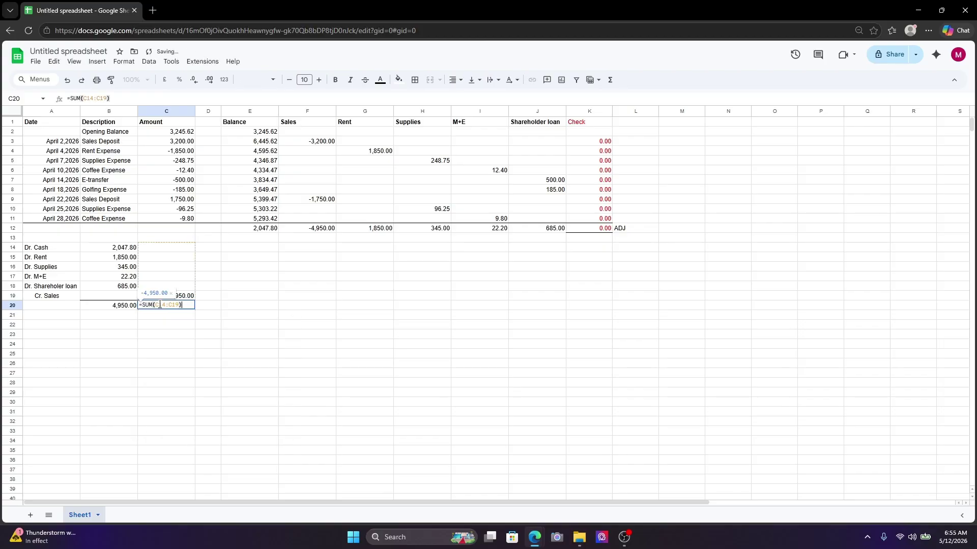
click(286, 307)
Step: Add a balance check for the journal entry in D20 with the formula =B20+C19
key(Left)
key(Left)
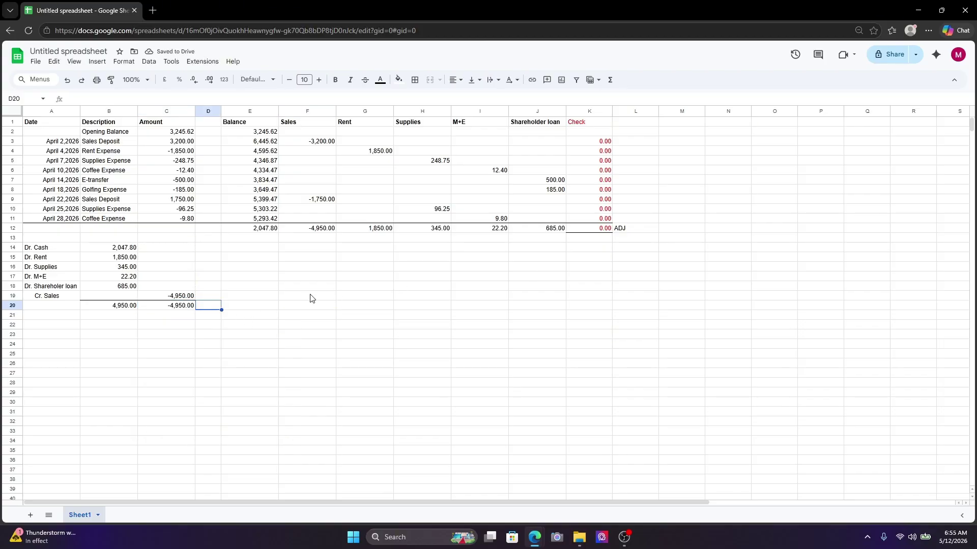
text(=)
click(112, 305)
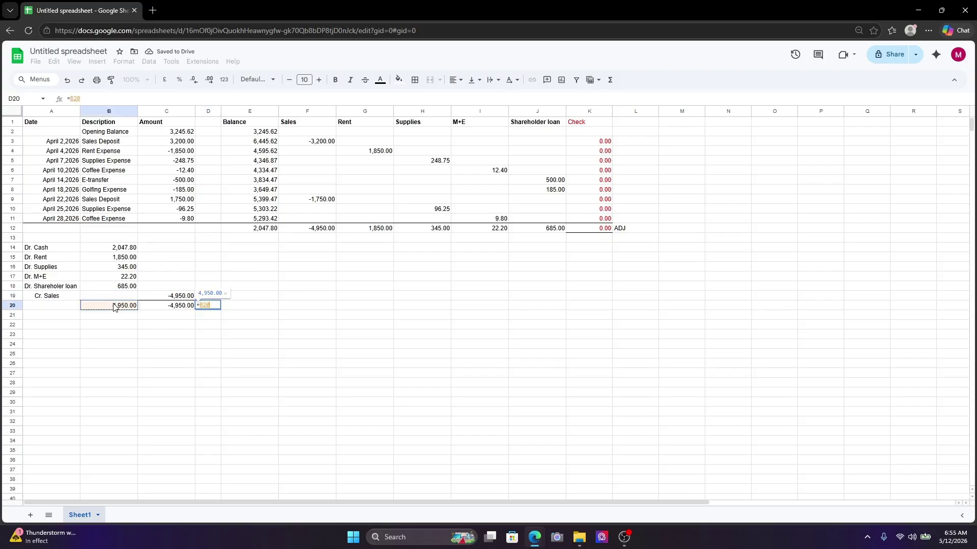
text(+)
click(172, 305)
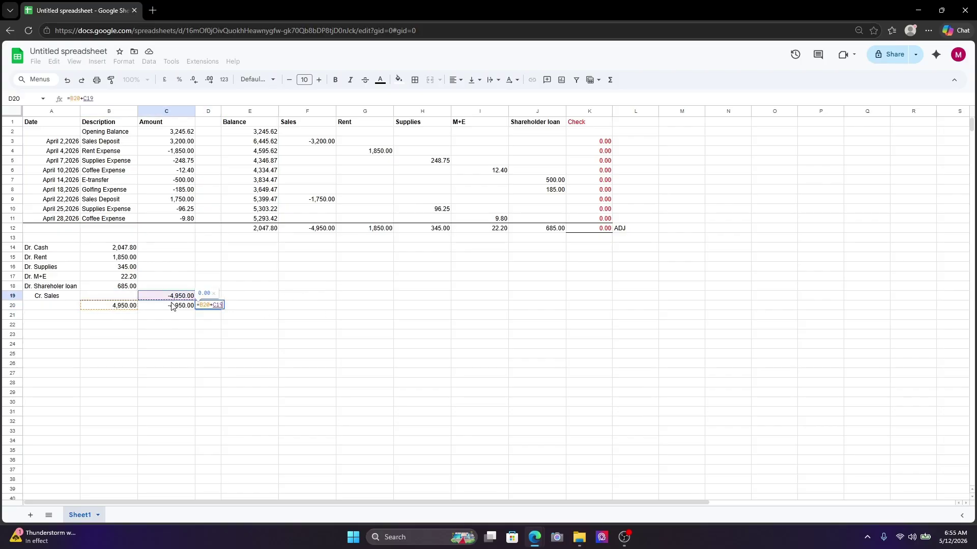
key(Return)
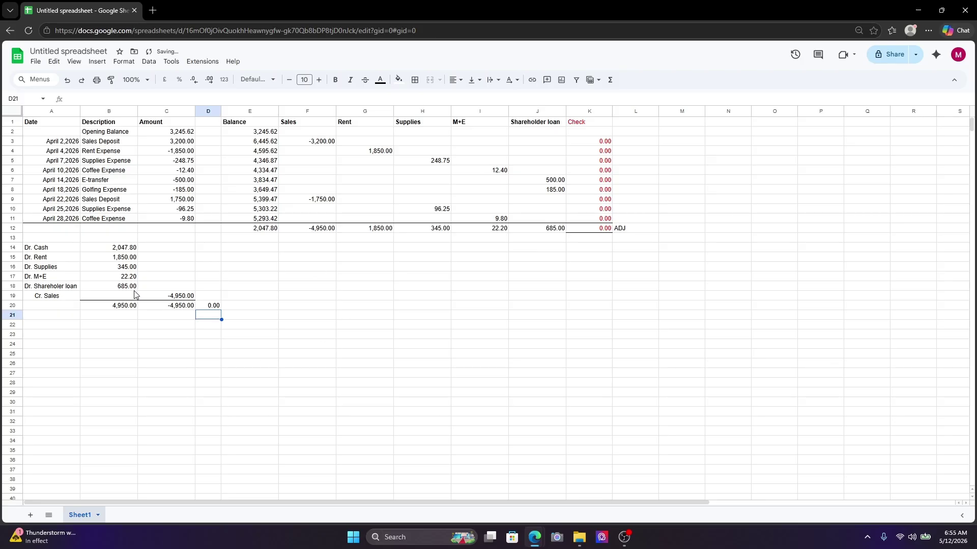
Step: Label the journal entry Adjusting Journal Entry in E20, beside the balance check
drag(43, 237, 45, 298)
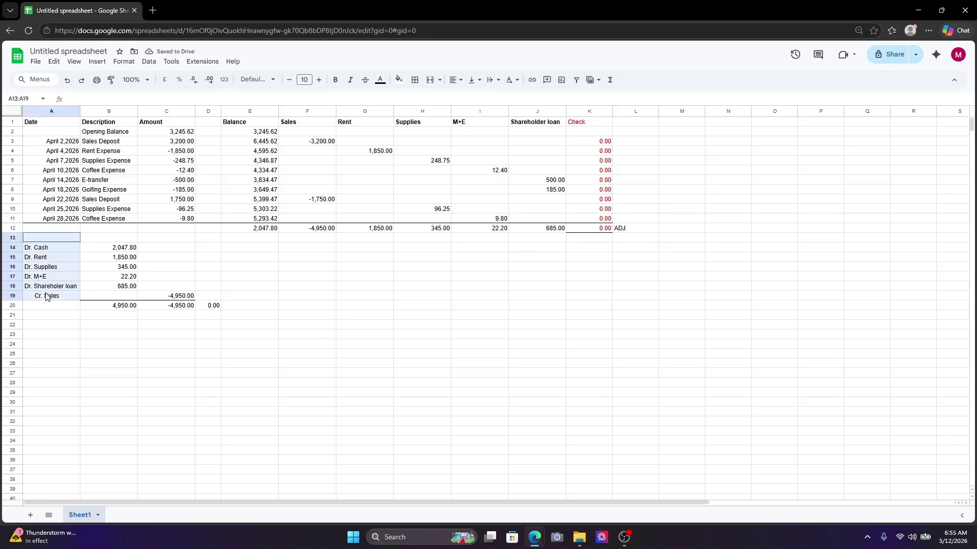
click(307, 303)
click(255, 307)
text(Adjusting Journ)
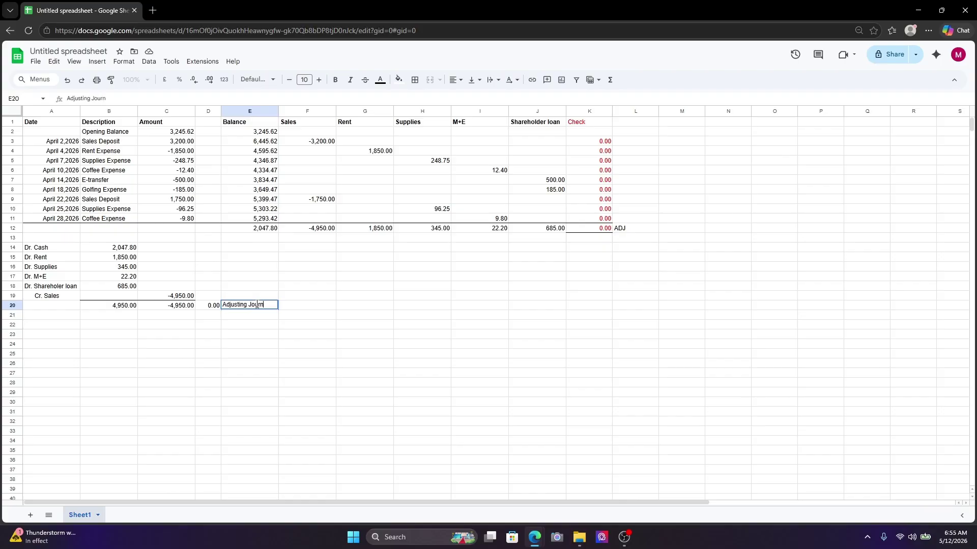
text(al Entry)
key(Return)
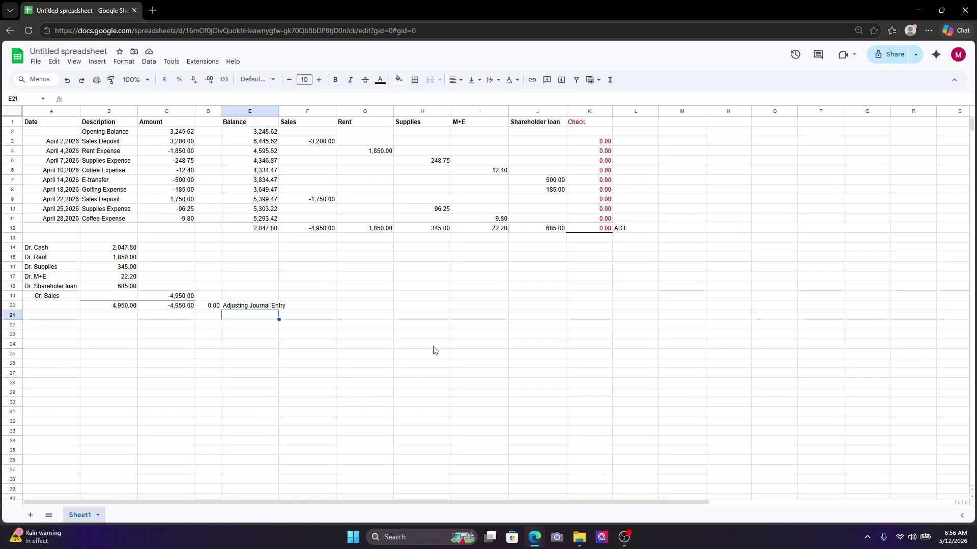
mouse_move(620, 547)
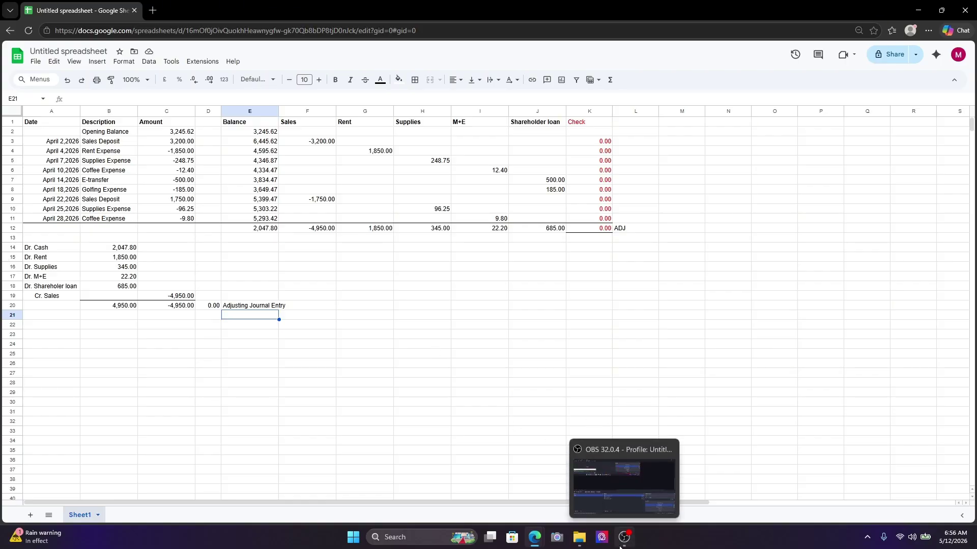